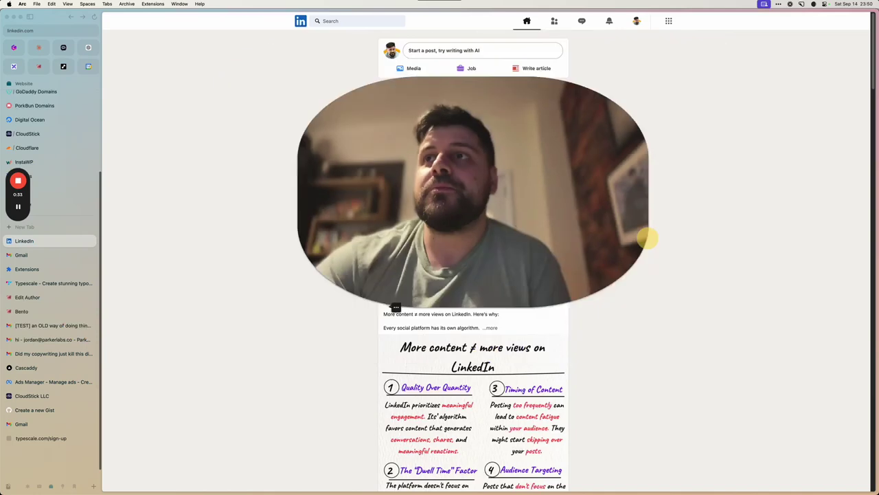
- Open the follower audience analytics from your own LinkedIn profile
drag(490, 200, 100, 410)
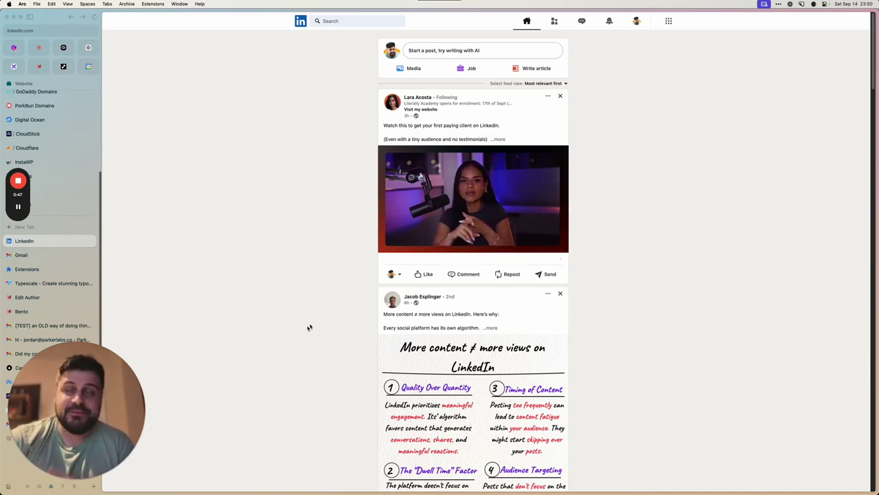
click(637, 21)
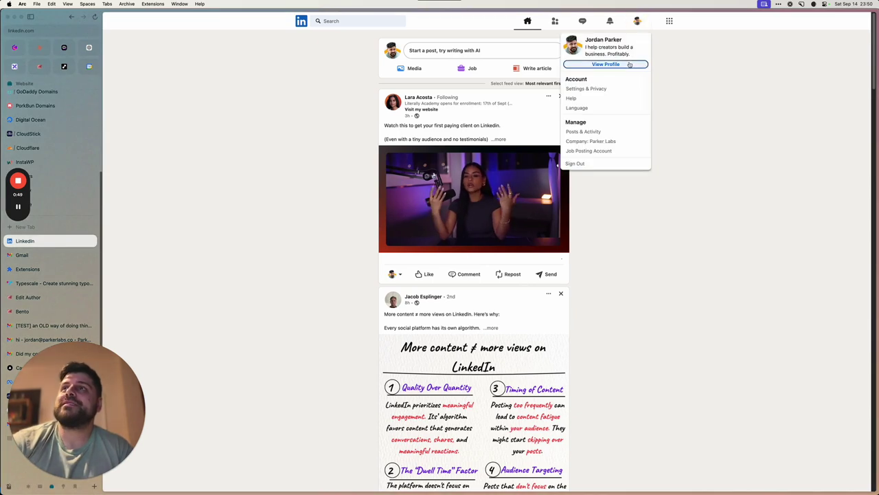
key(Return)
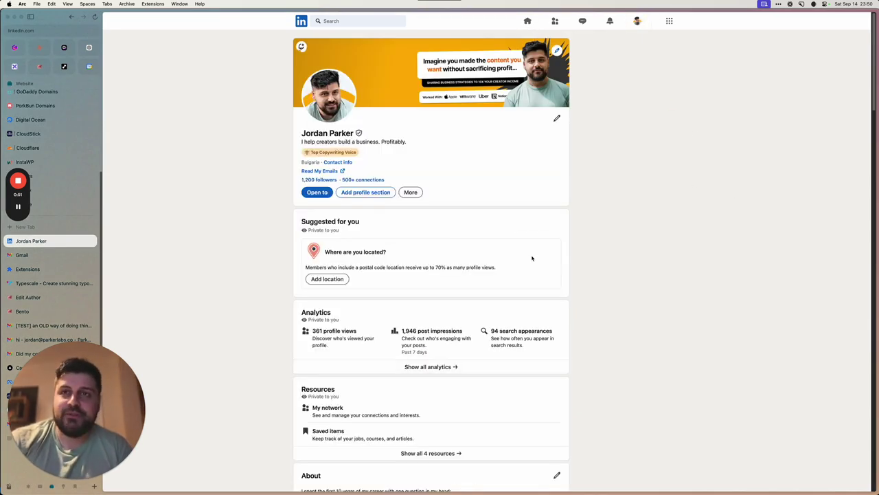
click(435, 367)
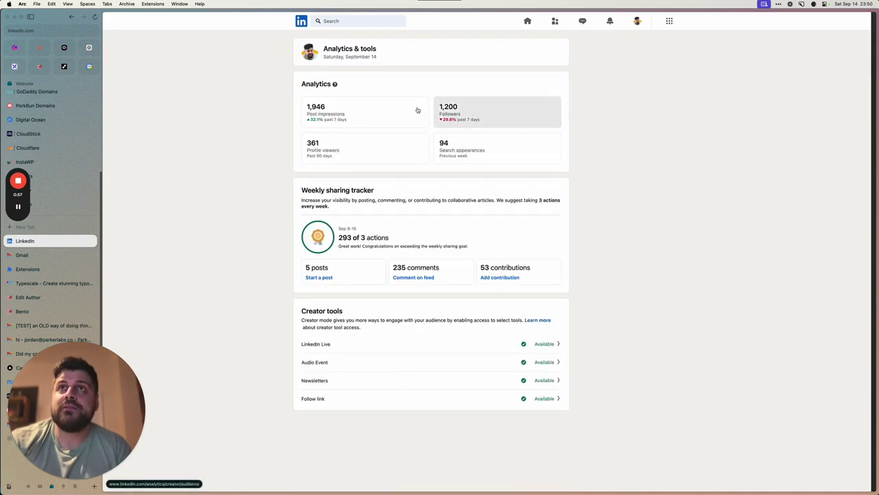
click(455, 123)
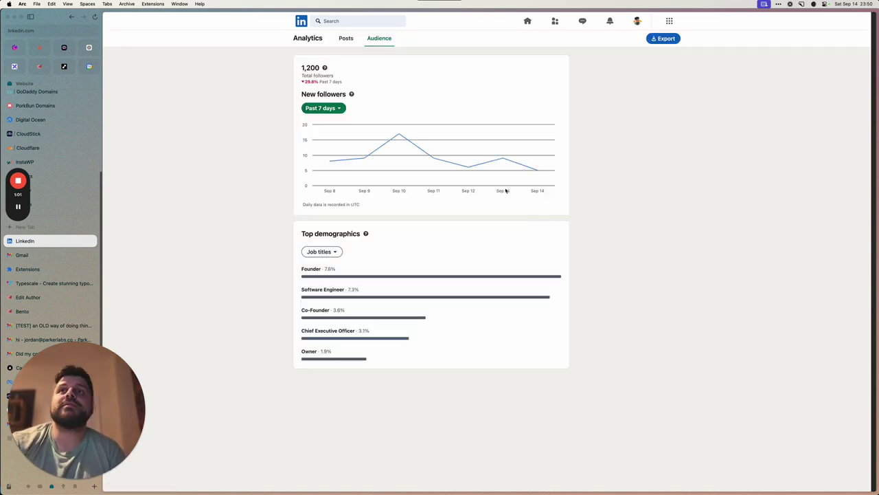
- Set the New followers chart to show the past 90 days
click(322, 108)
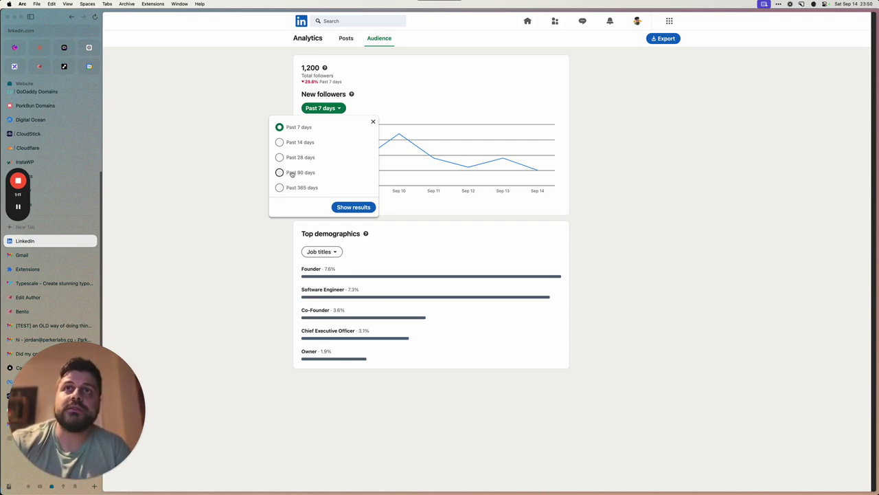
click(283, 173)
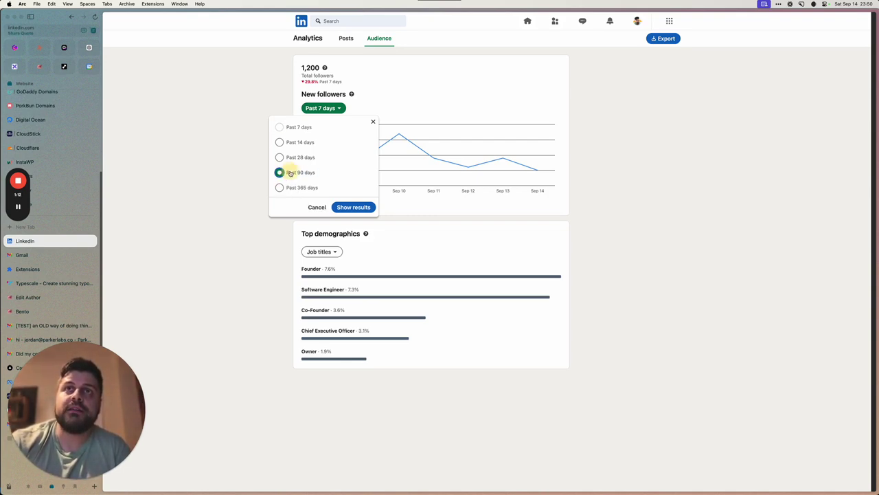
click(353, 206)
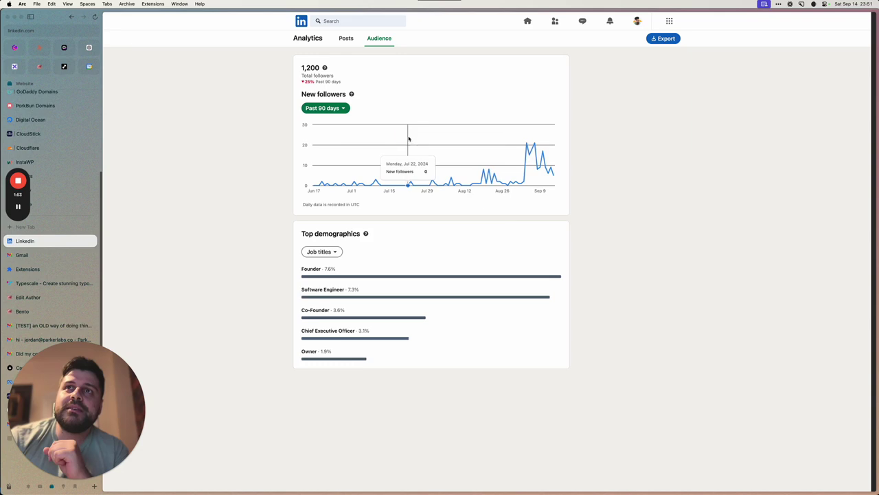
- Inspect the audience analytics page in the browser's developer tools
right_click(406, 134)
click(446, 77)
right_click(446, 73)
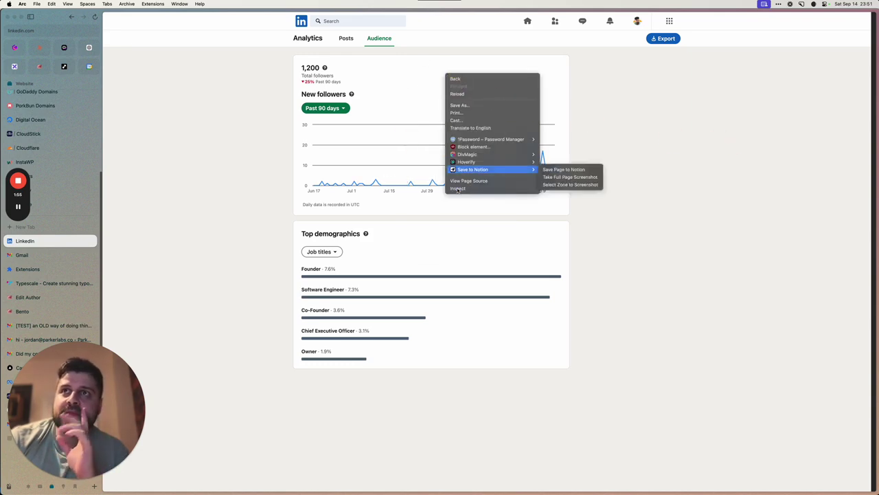
click(459, 188)
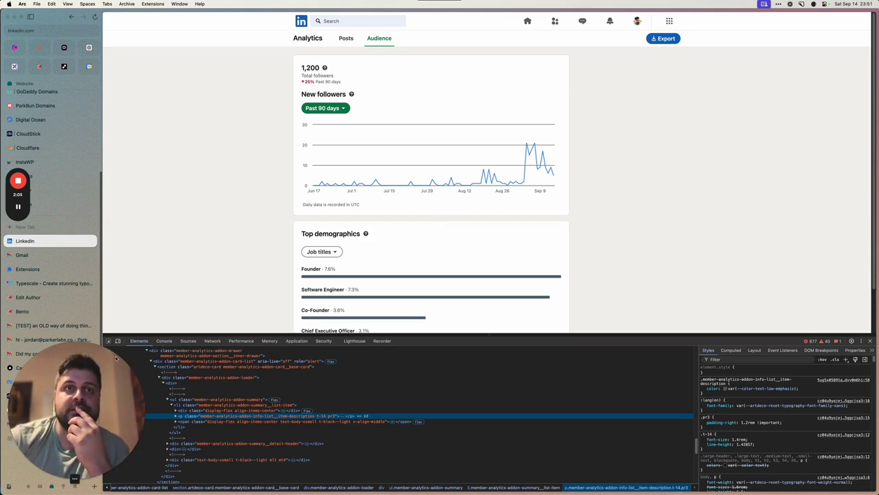
drag(89, 367, 77, 32)
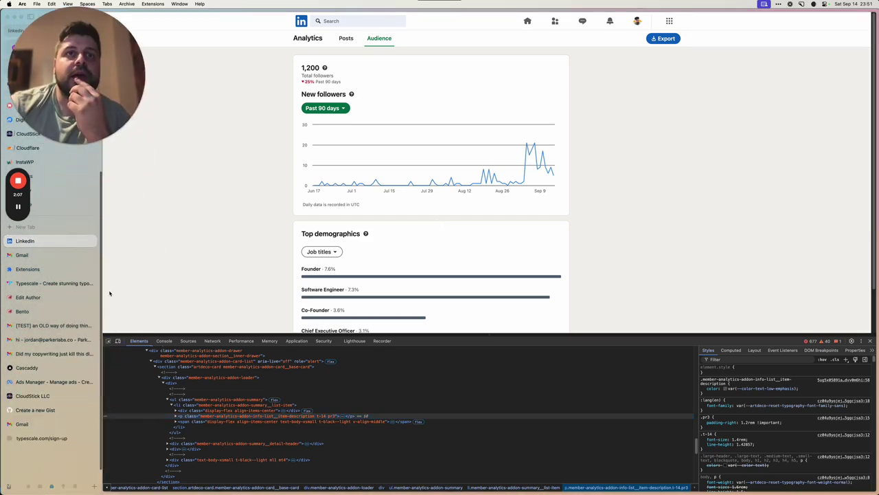
- Locate the New followers chart in the page's element tree and select its svg.highcharts-root element
scroll(344, 412, down, 10)
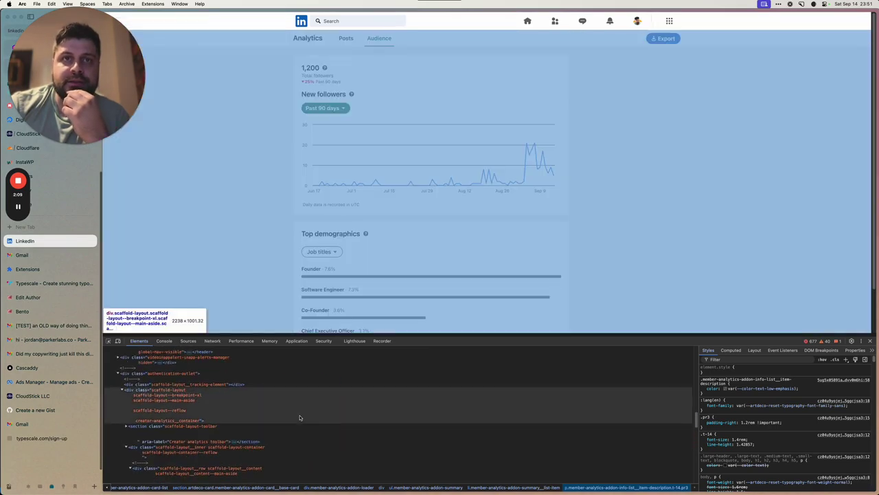
scroll(300, 417, up, 15)
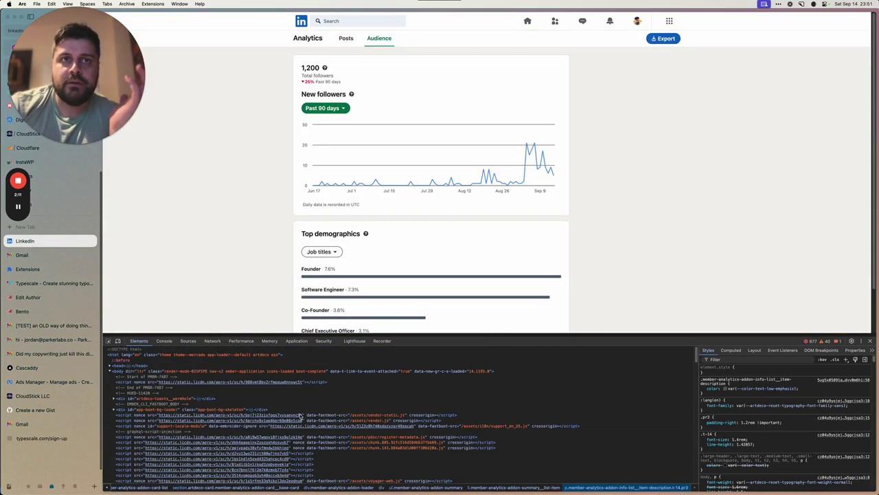
scroll(306, 410, down, 10)
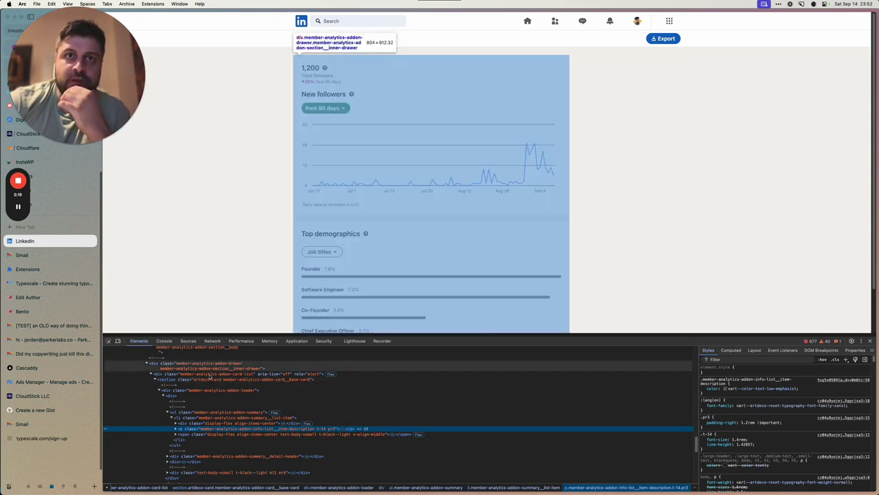
click(109, 342)
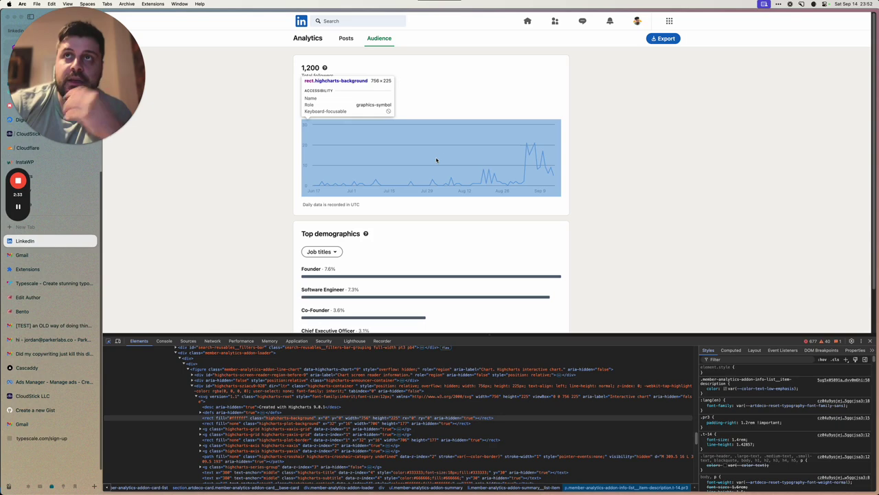
click(437, 158)
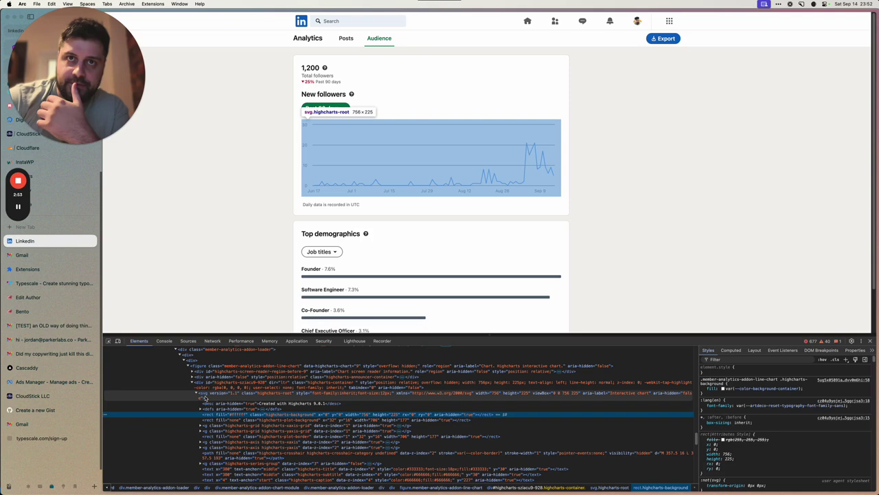
click(204, 397)
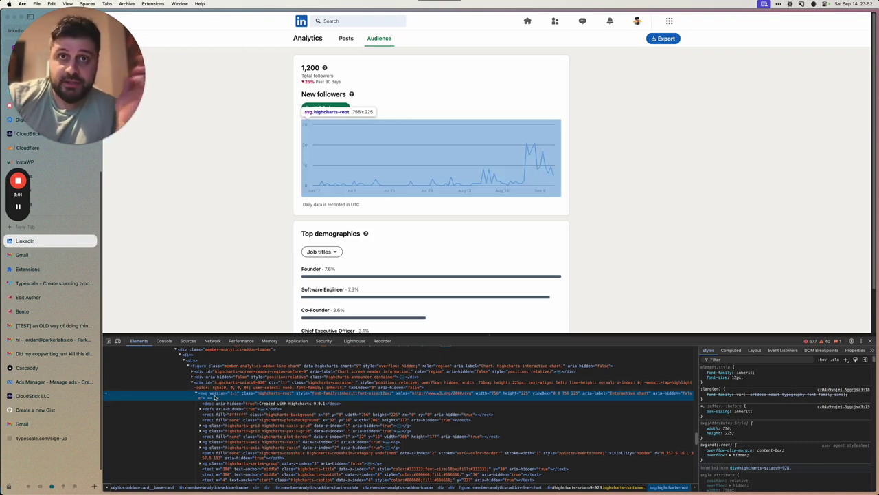
- Open the chart's svg.highcharts-root element as editable HTML and copy its entire markup
right_click(218, 397)
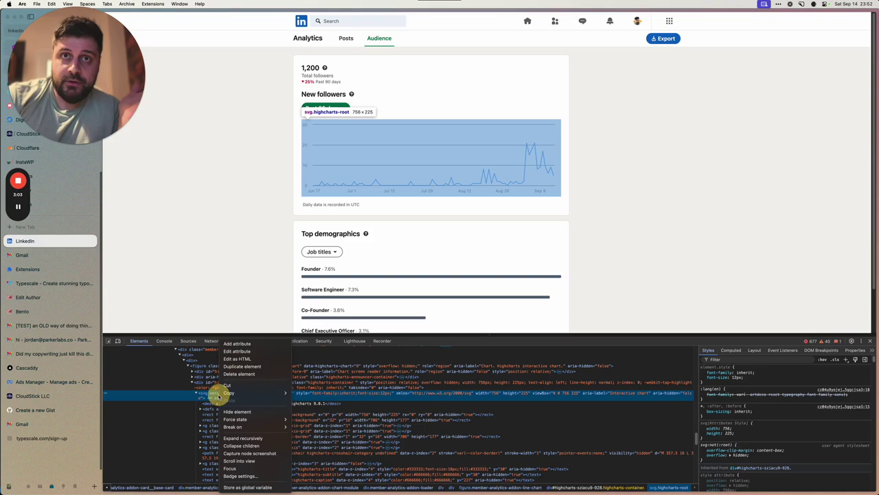
click(237, 359)
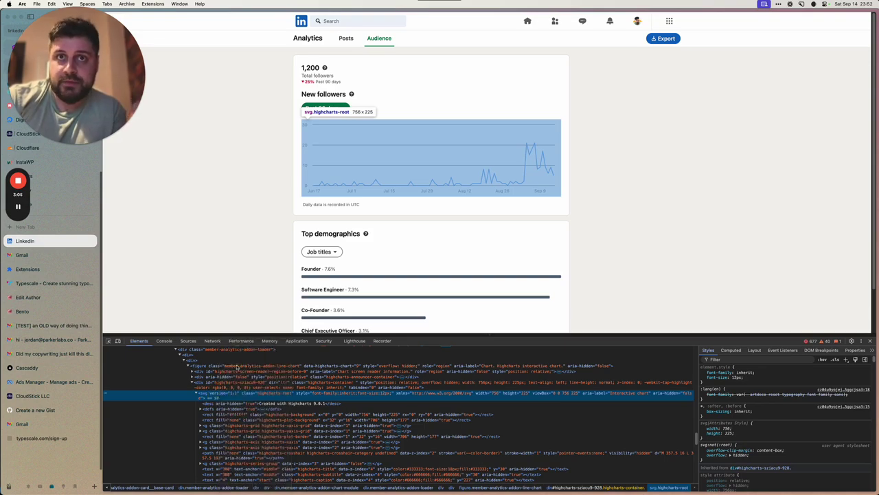
scroll(274, 416, down, 5)
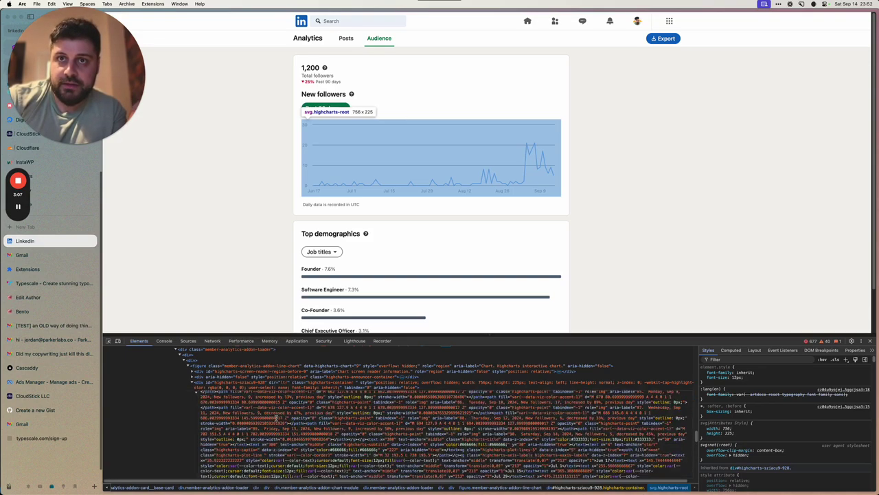
key(Escape)
scroll(241, 462, down, 2)
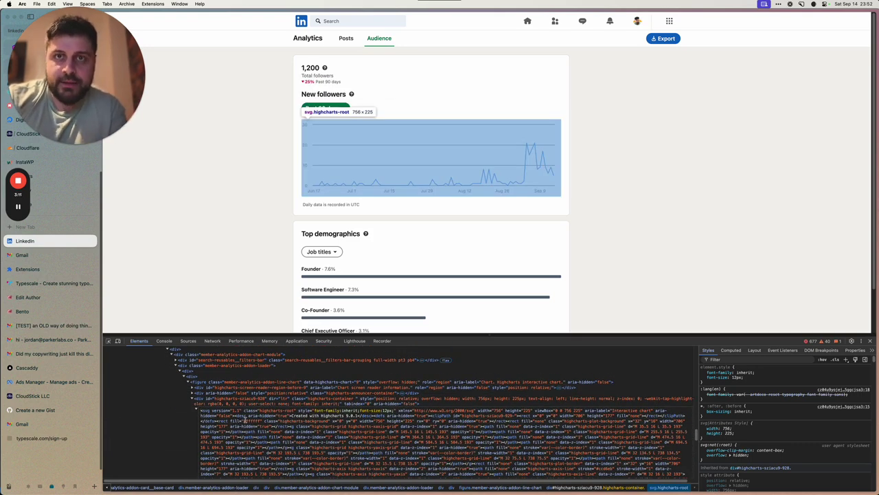
click(245, 419)
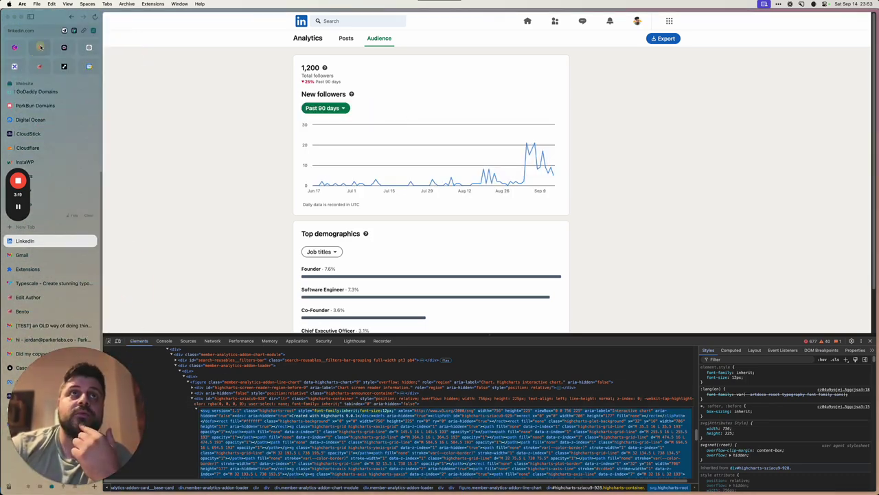
- In Claude, attach the copied SVG markup and write "I have this svg chart that shows my follower growth over the last 90 days."
click(41, 47)
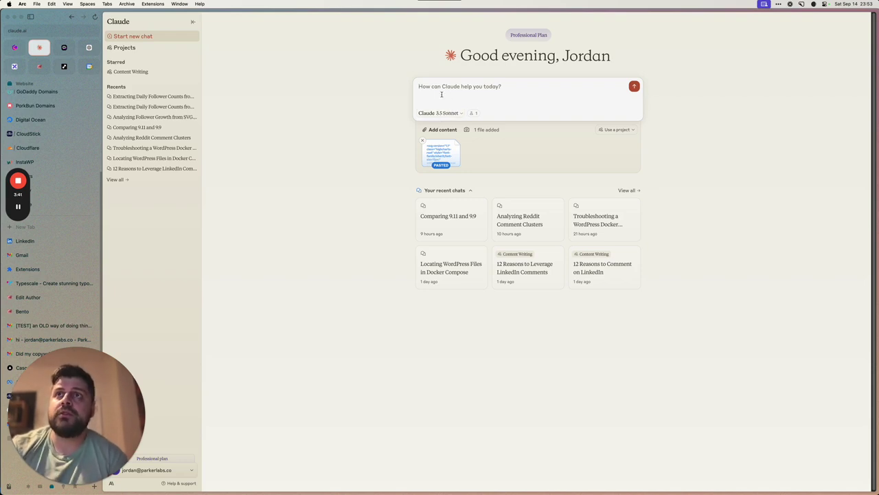
text(I have this)
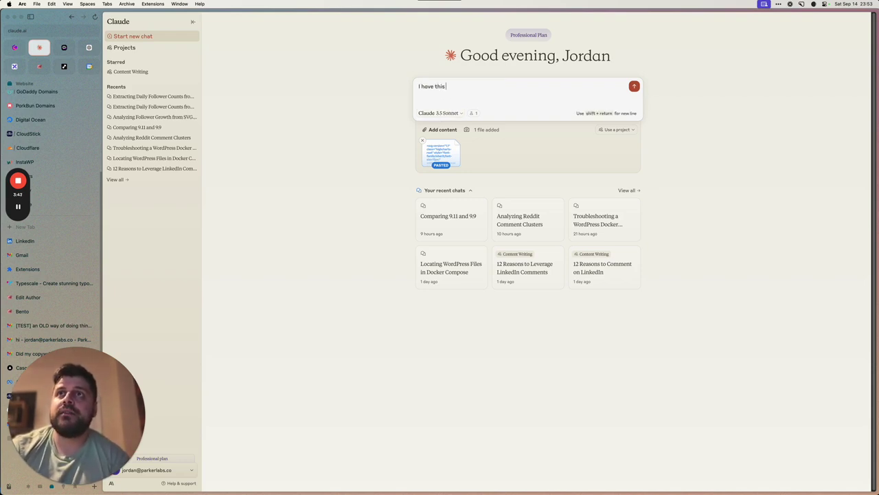
text( svg di)
key(BackSpace)
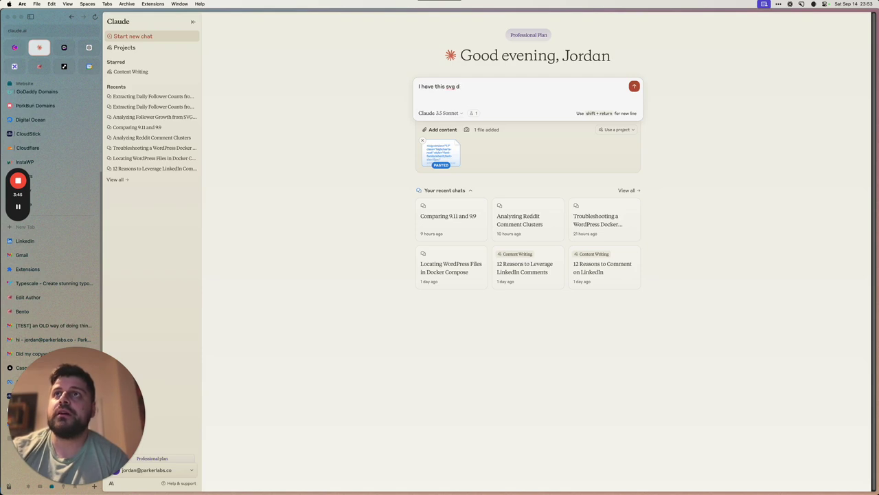
text(hart that shows m)
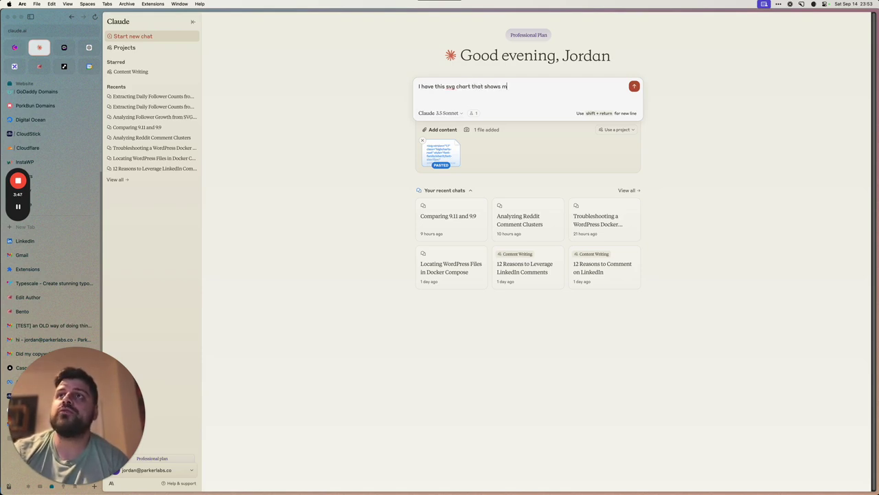
text(y follower growth of)
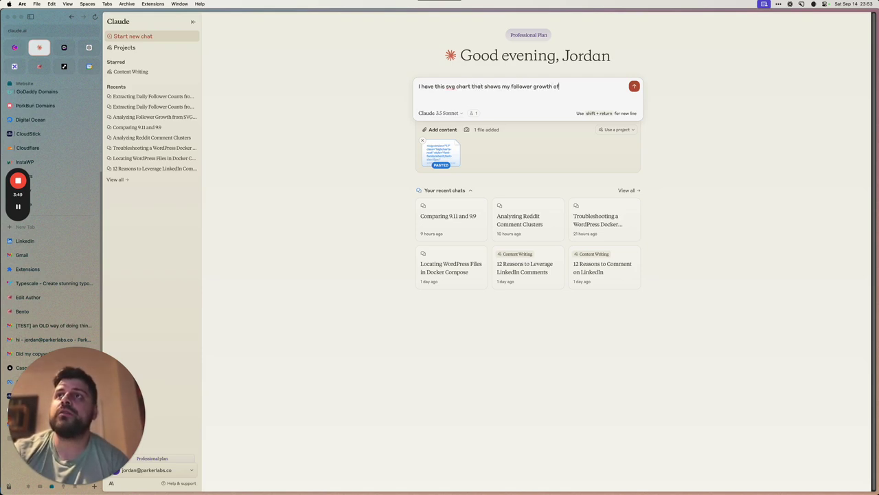
text(ast 90 days.)
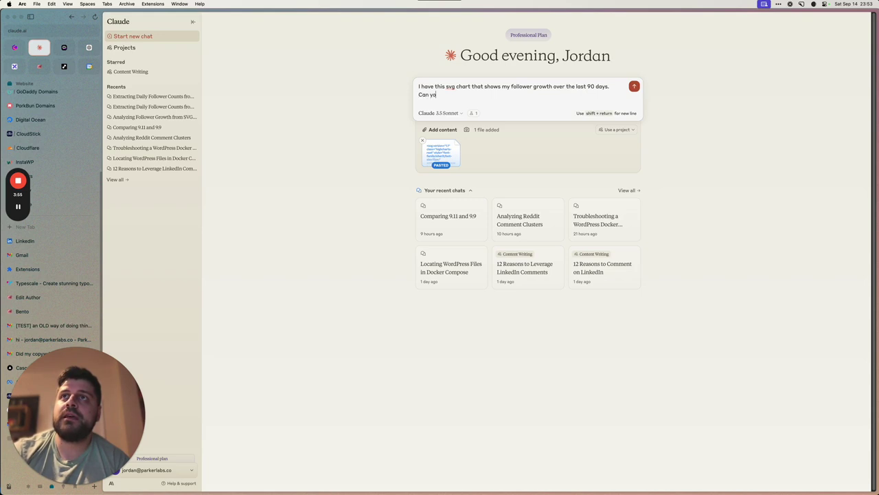
- Add "Can you give me the follower growth day by day." to the prompt and send it
text(e follower)
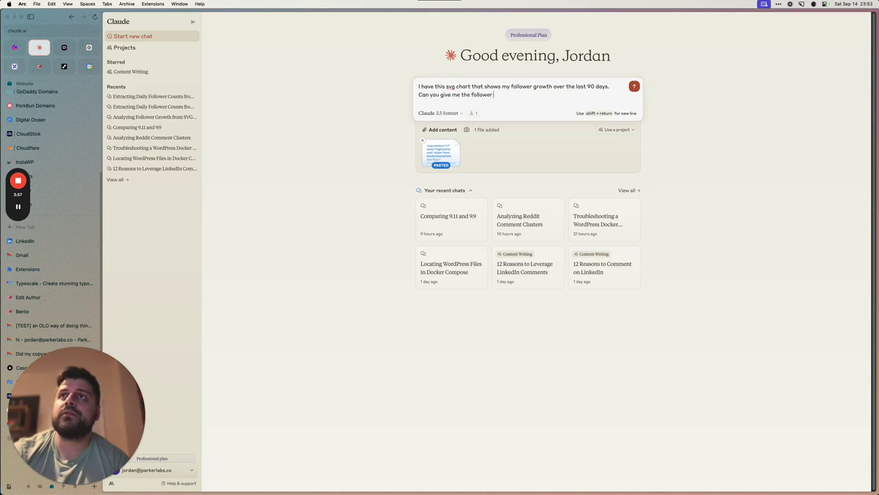
text( growth day by d)
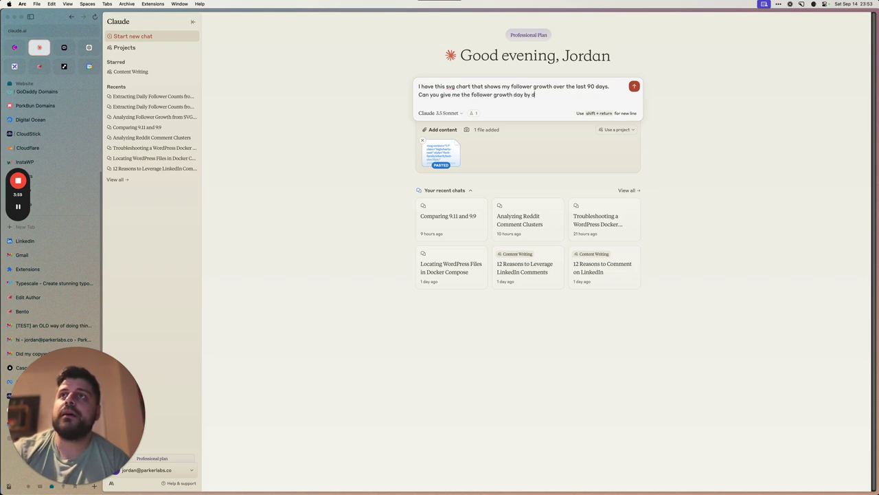
text(ay.)
key(Return)
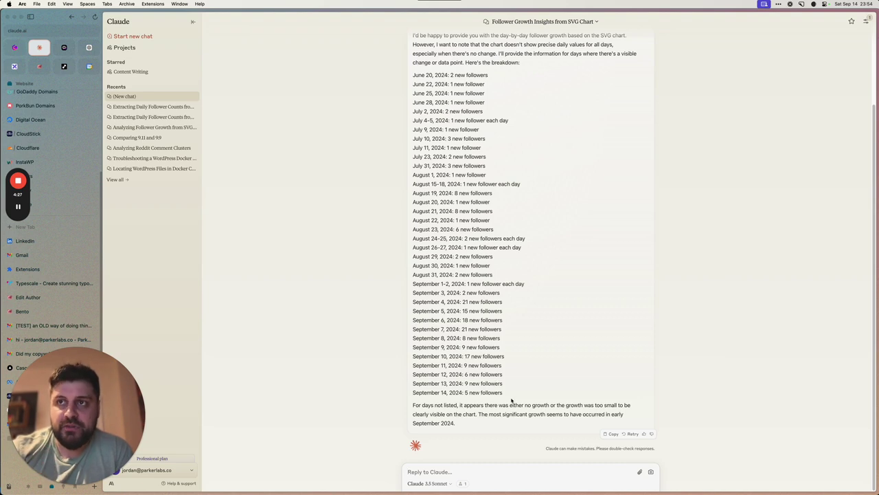
- Review the daily follower breakdown in the reply, checking grouped date entries such as September 1-2, August 15-18 and August 24-25
drag(413, 286, 471, 284)
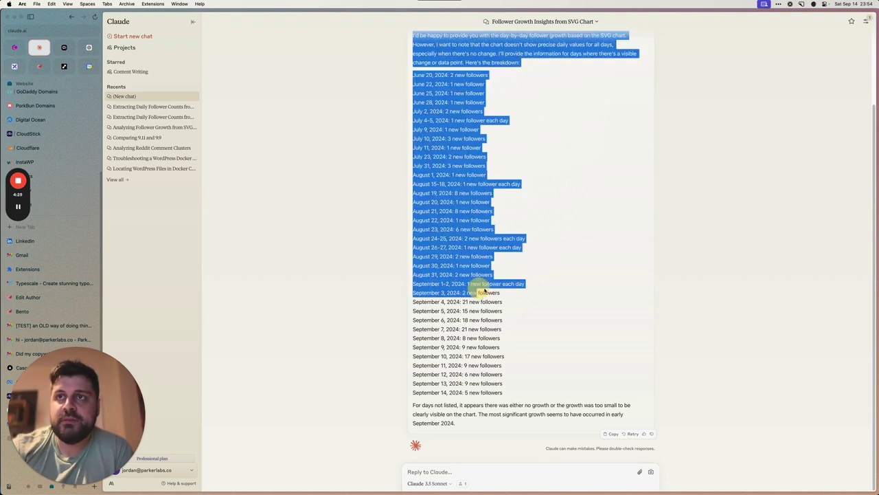
click(436, 281)
triple_click(428, 280)
click(444, 285)
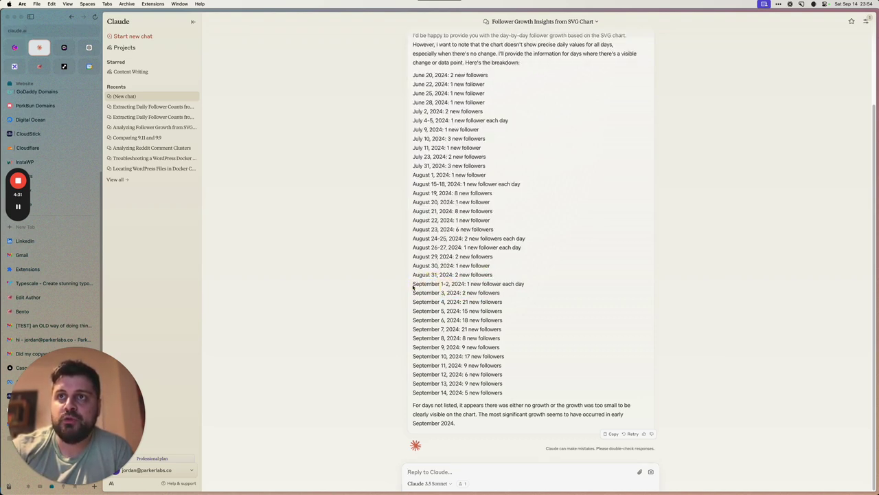
drag(412, 287, 449, 283)
click(428, 282)
click(450, 283)
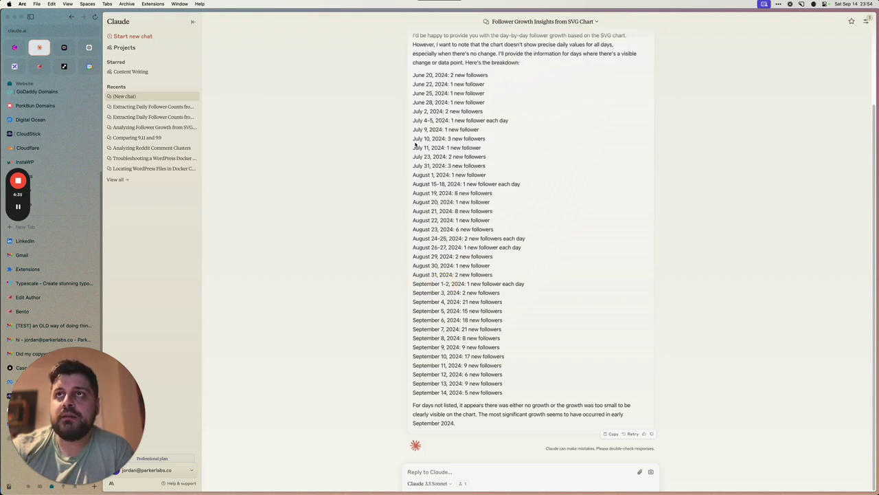
triple_click(487, 186)
click(498, 238)
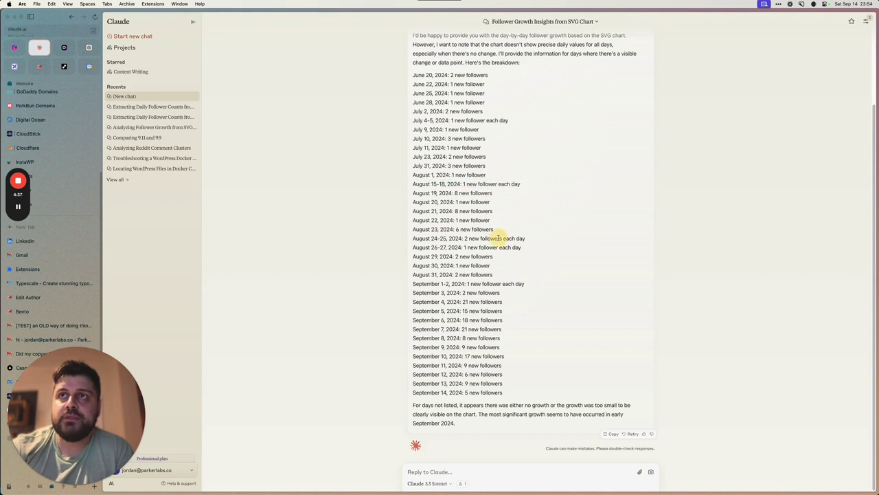
- Ask Claude "can you put them in a table" as a follow-up on the daily follower breakdown
click(488, 470)
text(can you put them in)
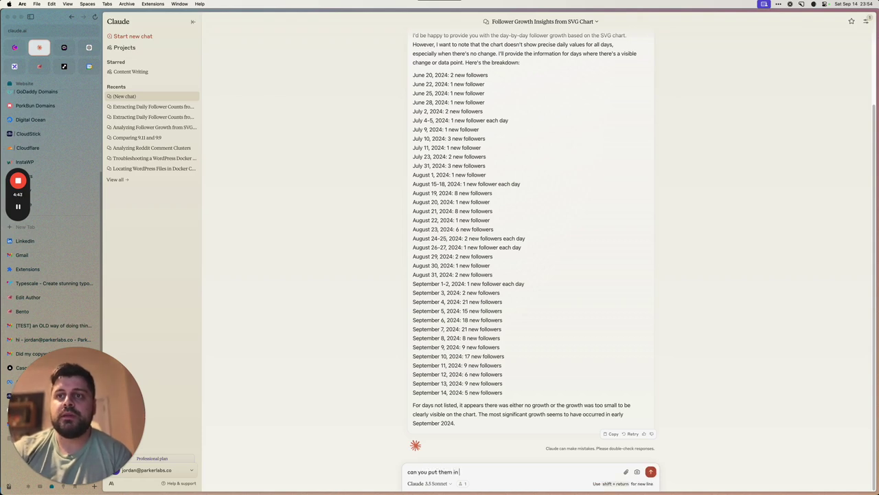
text( a table)
key(Return)
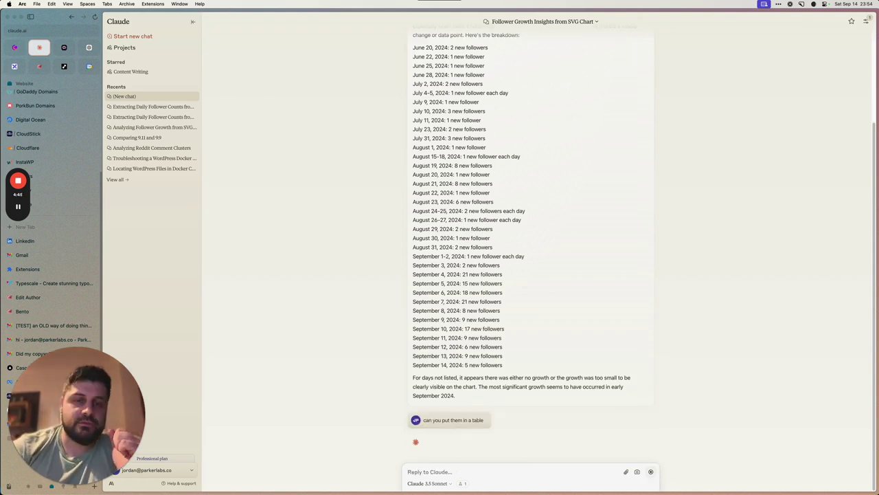
- Look through the Daily Follower Growth Table to its last row and ask Claude "how many followers did I get in total"
scroll(554, 399, up, 2)
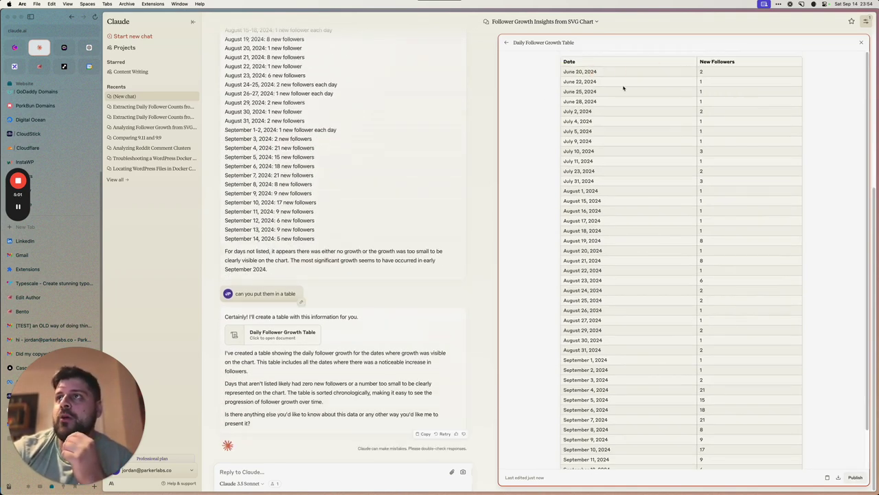
scroll(630, 271, down, 2)
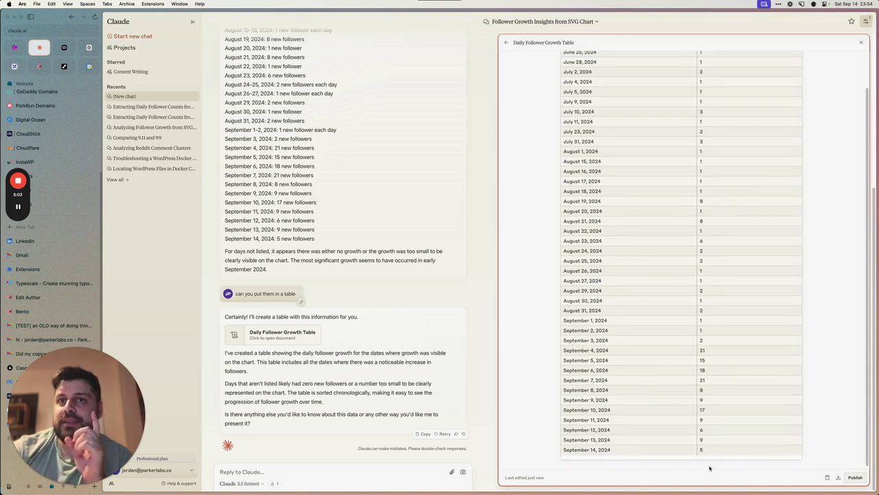
scroll(707, 458, down, 1)
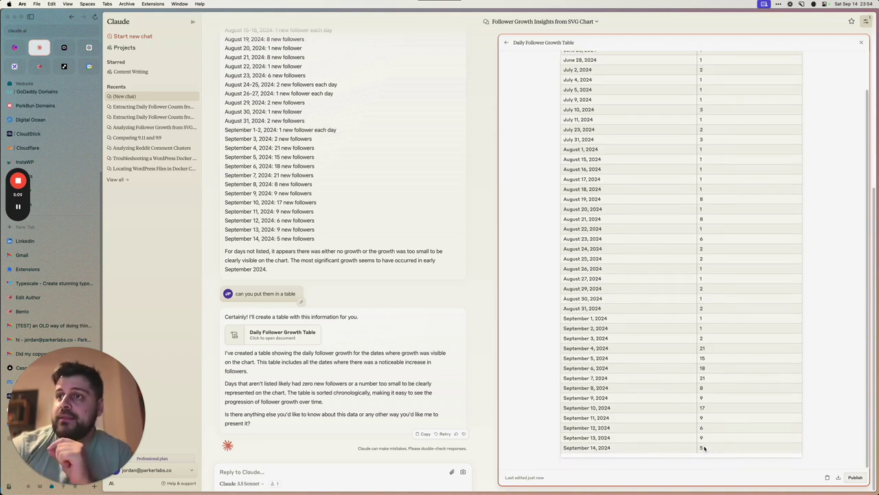
click(310, 475)
text(how many followers did I g)
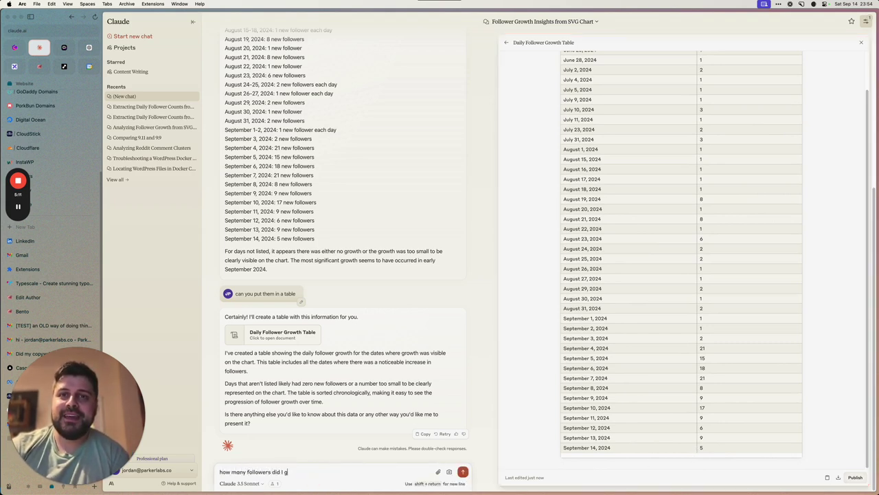
text(et in total)
key(Return)
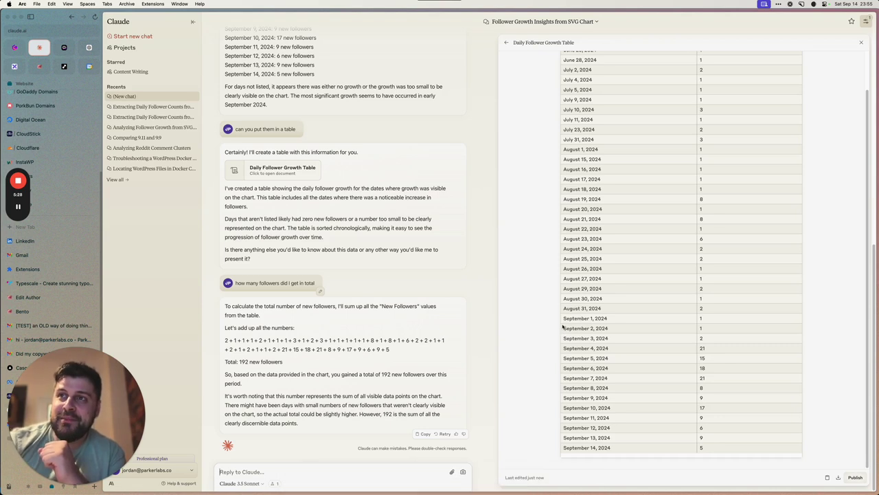
- Compare the addition in Claude's reply with the New Followers values in the table
drag(563, 327, 720, 444)
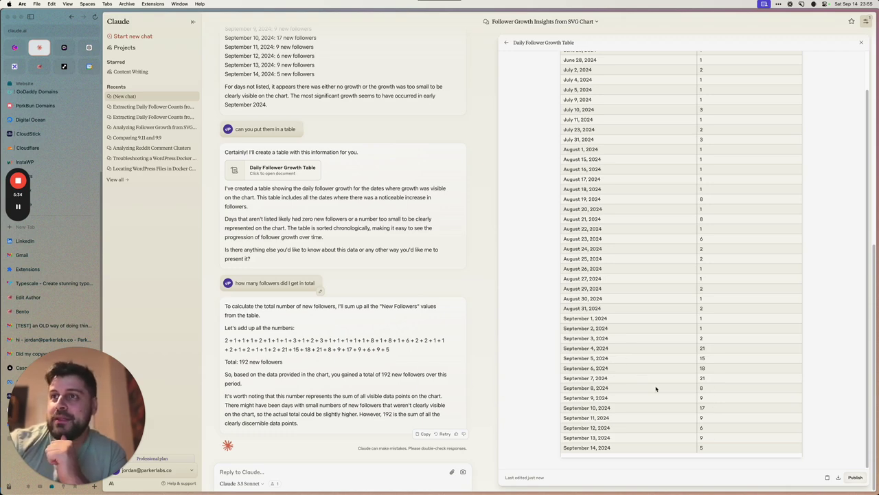
drag(396, 352, 226, 338)
click(227, 340)
drag(224, 306, 389, 350)
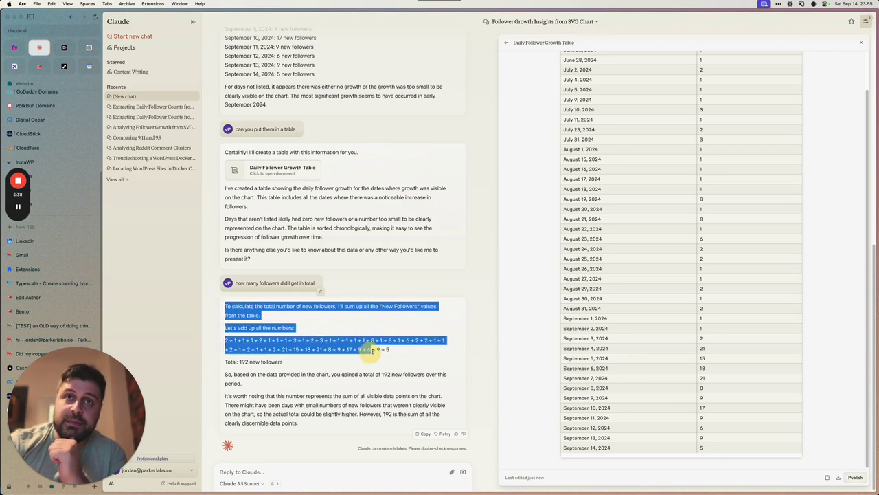
click(380, 349)
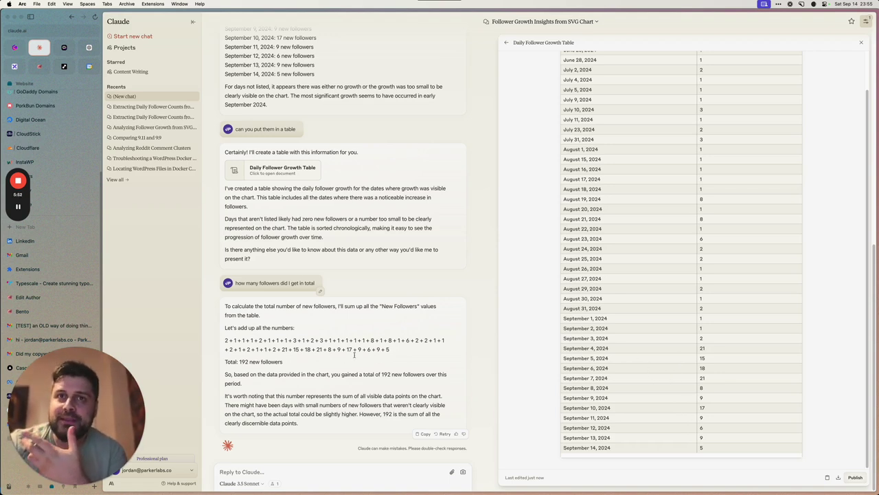
drag(355, 355, 226, 306)
click(301, 349)
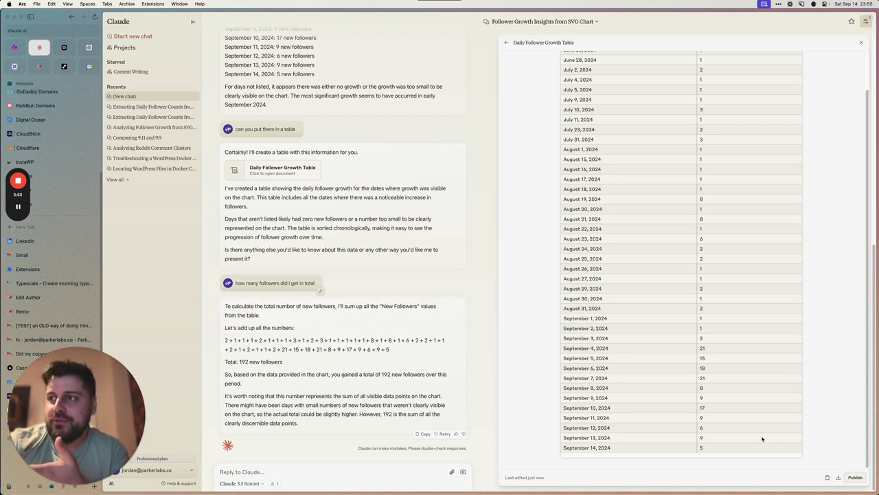
- Check the full extent of the Daily Follower Growth Table and copy its contents
mouse_move(550, 489)
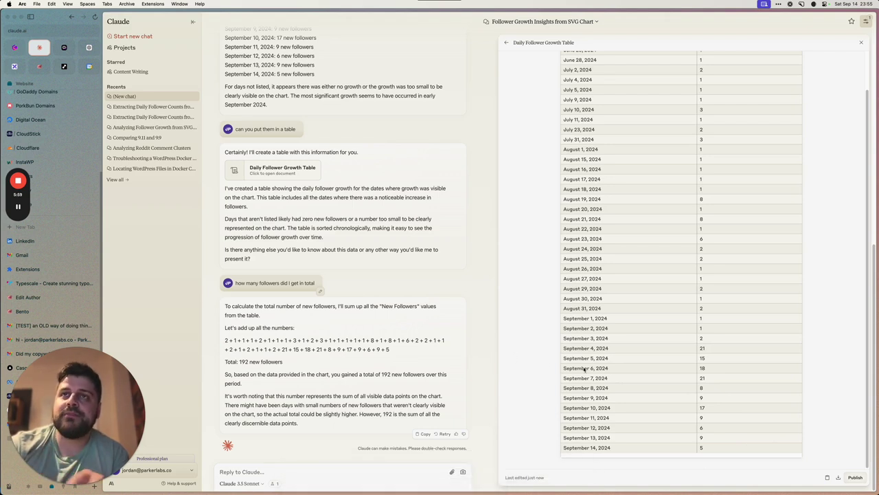
click(830, 480)
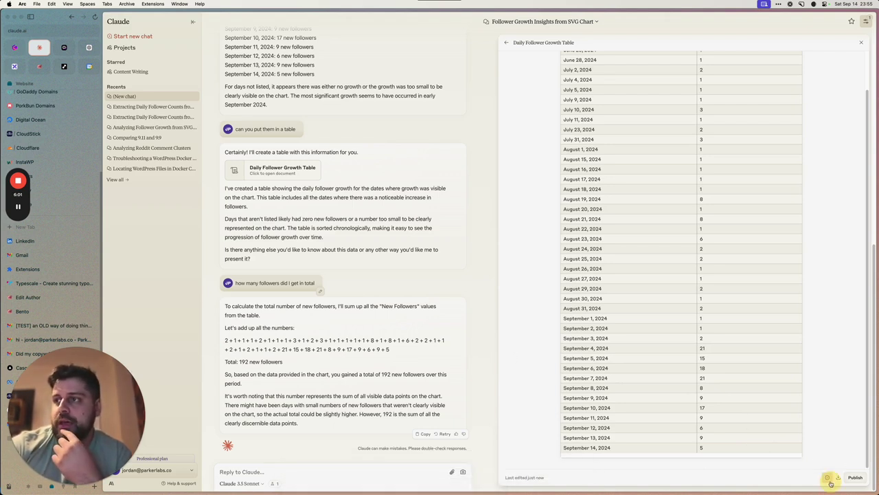
drag(727, 447, 560, 70)
click(570, 71)
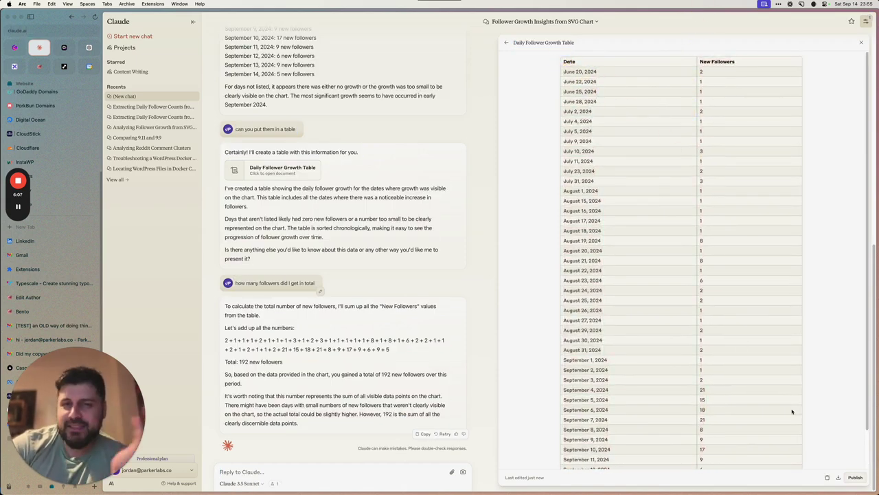
click(829, 478)
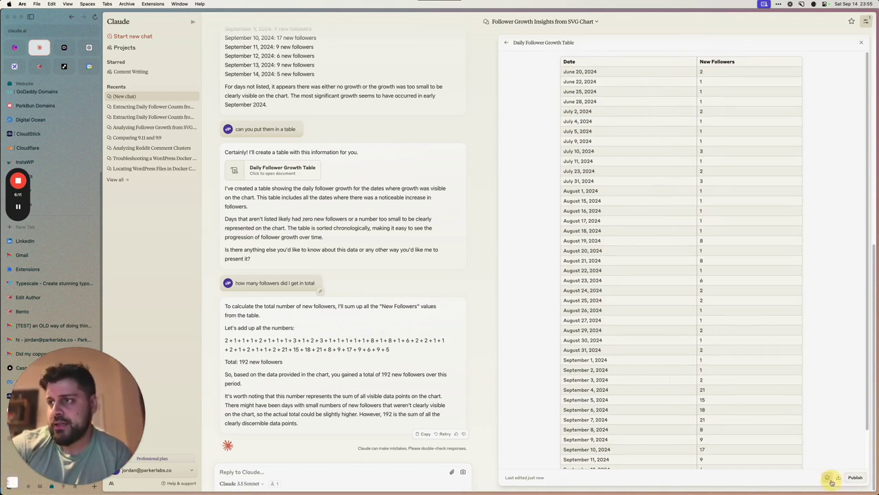
- Switch to Visual Studio Code and paste the copied table into a new untitled file
key(alt+Tab)
key(alt+Tab)
key(alt+Tab)
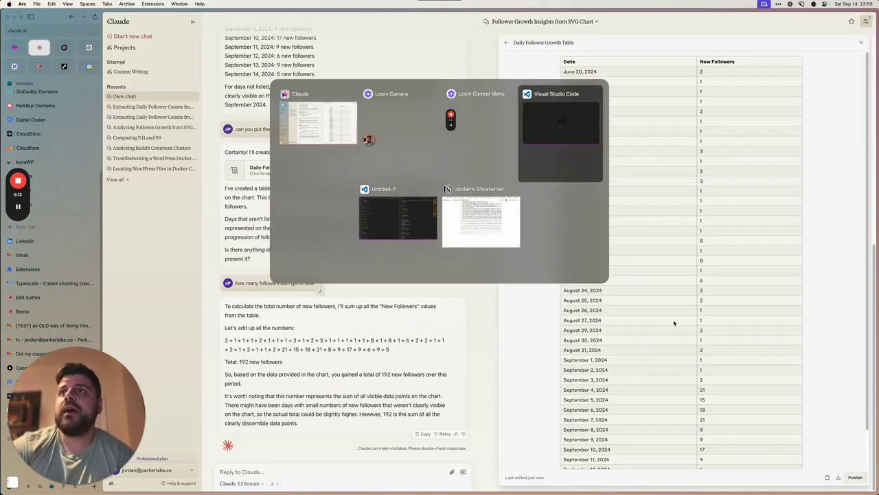
key(super+n)
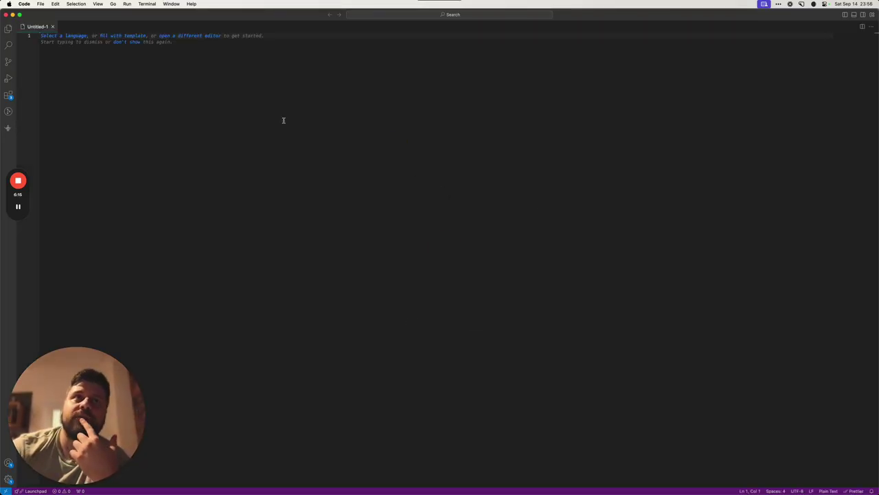
key(super+v)
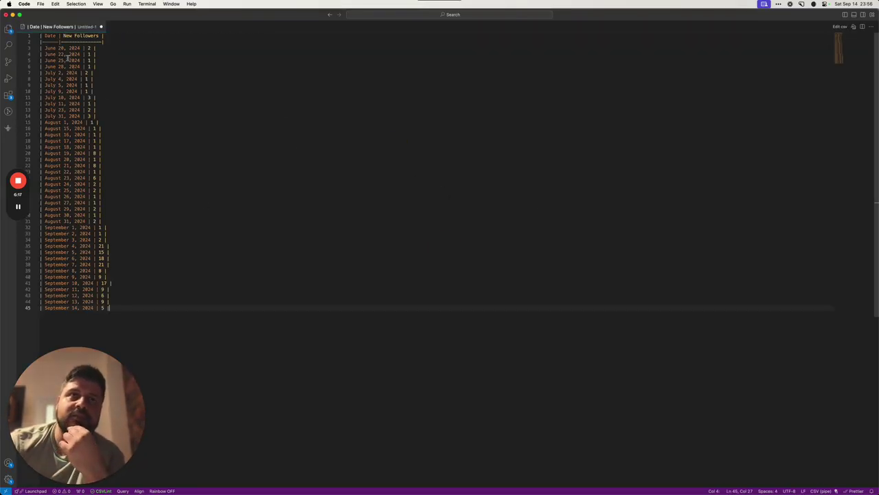
drag(107, 362, 563, 41)
click(165, 79)
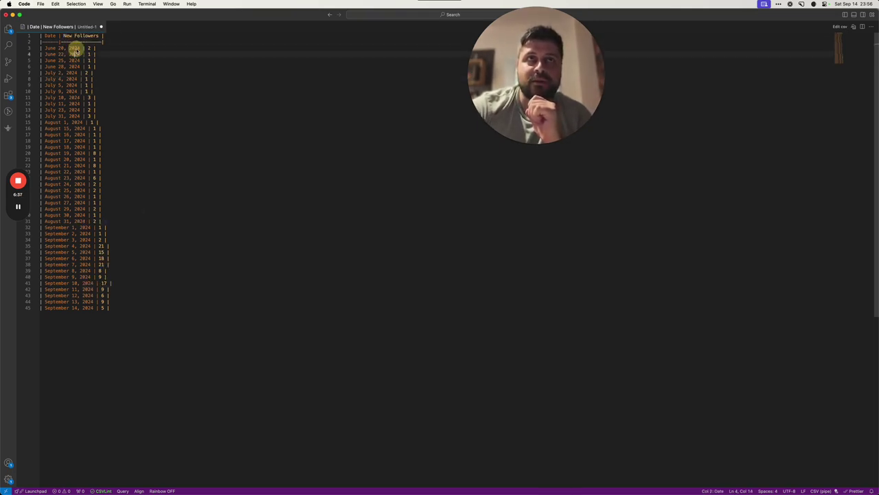
- Delete the Date and New Followers header line and the separator line beneath it
double_click(74, 48)
drag(126, 40, 40, 35)
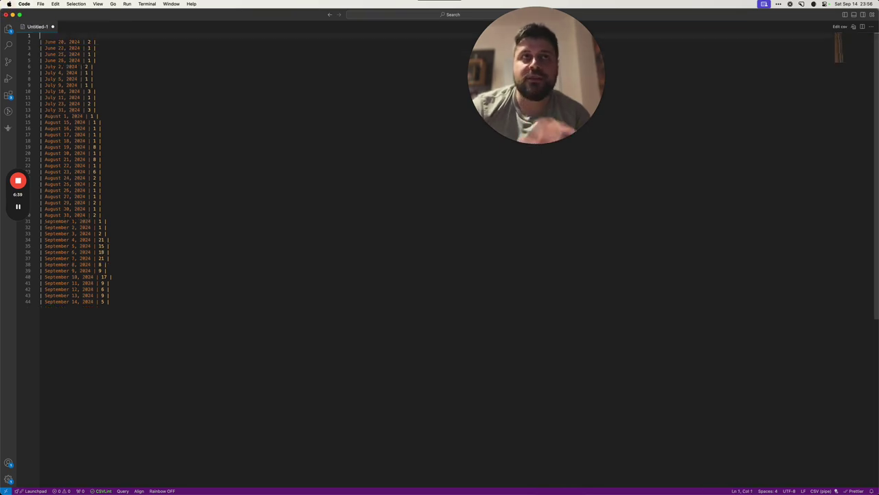
key(BackSpace)
key(Delete)
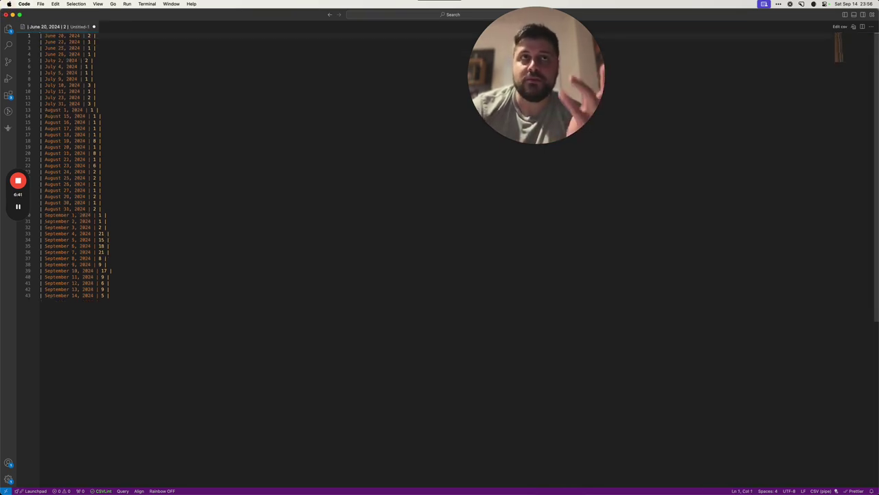
- Select every occurrence of 2024 at once and delete all text preceding the year on each line
double_click(73, 35)
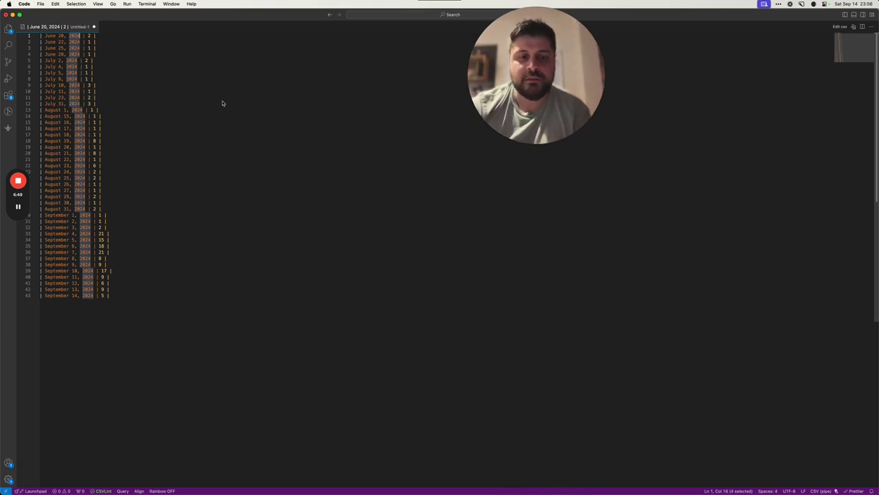
key(super+shift+l)
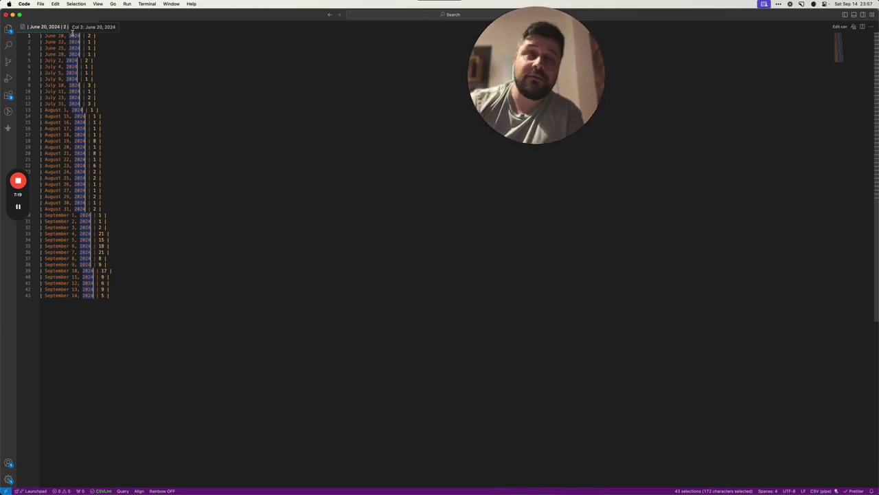
key(super+shift+Left)
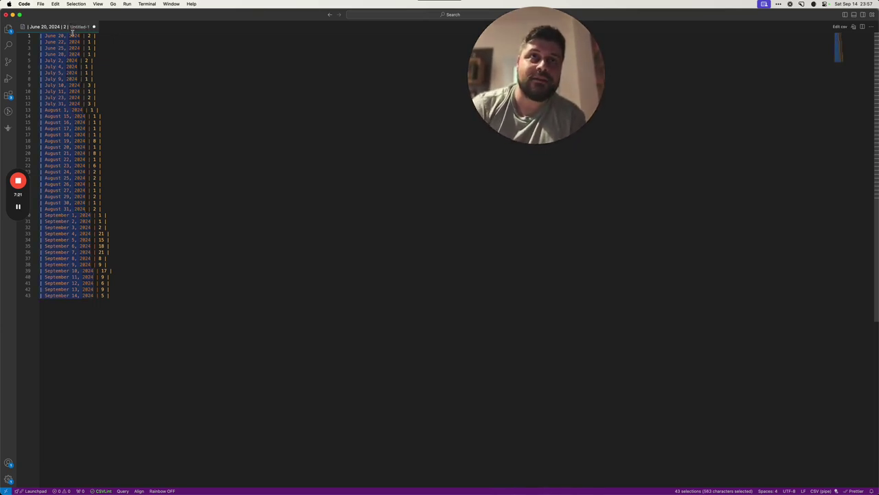
key(BackSpace)
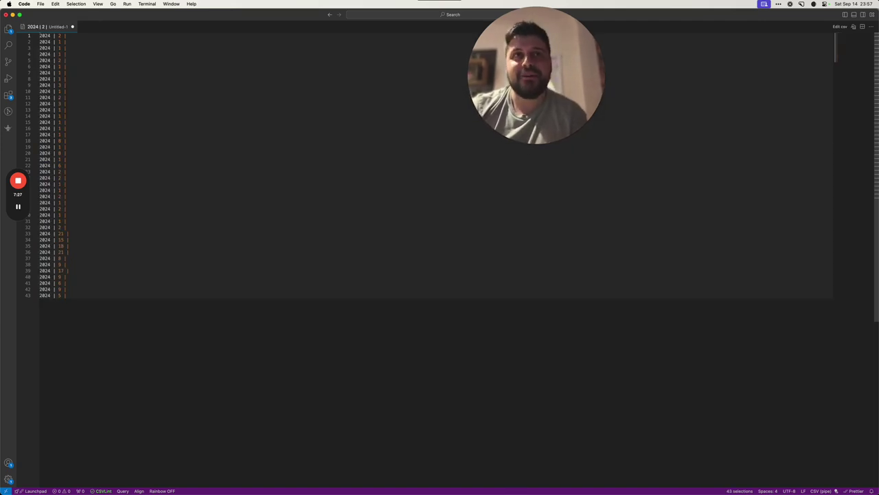
- Delete the year 2024 and the pipe and space after it from all lines, leaving each follower count first
key(shift+alt+Right)
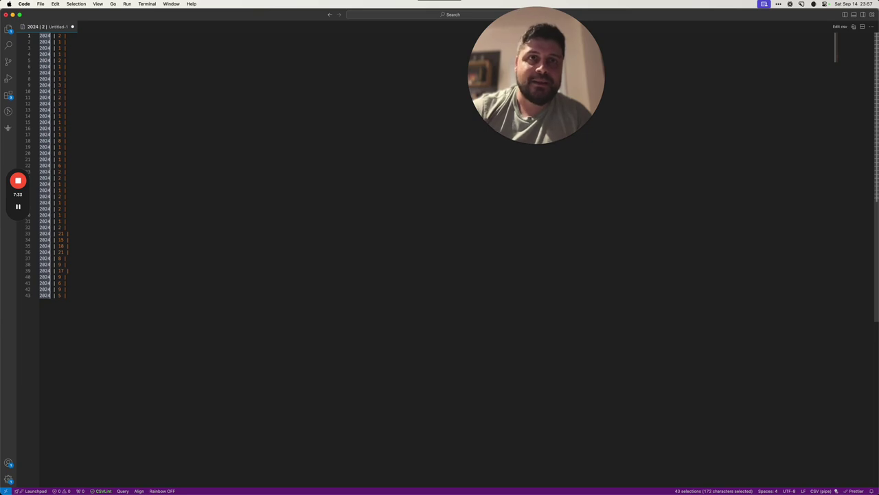
key(shift+Right)
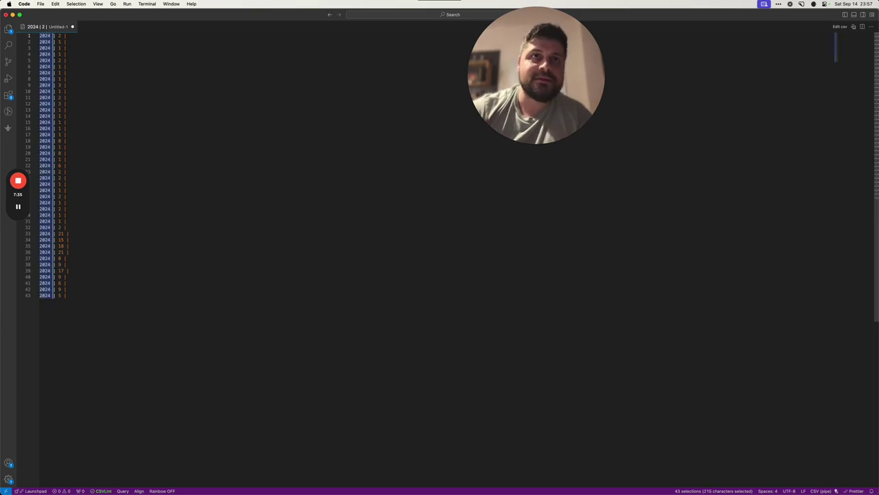
key(shift+Right)
key(shift+Right)
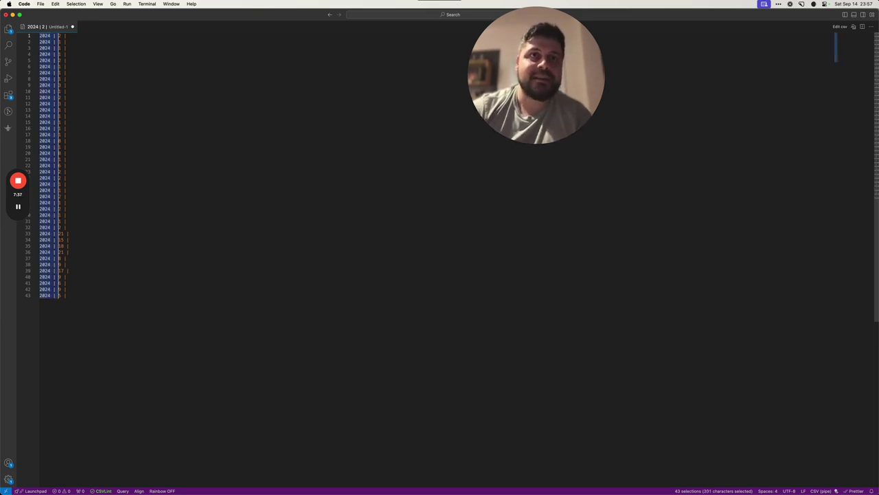
key(BackSpace)
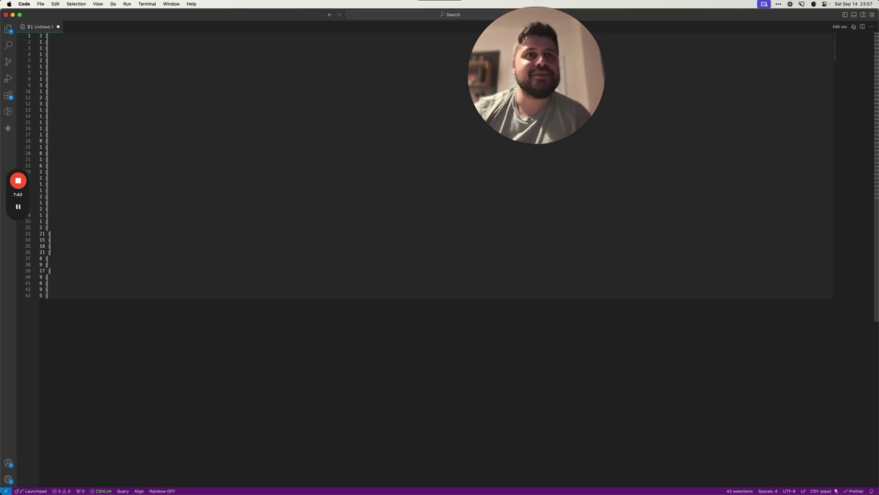
- Replace the trailing pipe on every line with a plus sign and join all lines into one sum
key(BackSpace)
key(BackSpace)
key(BackSpace)
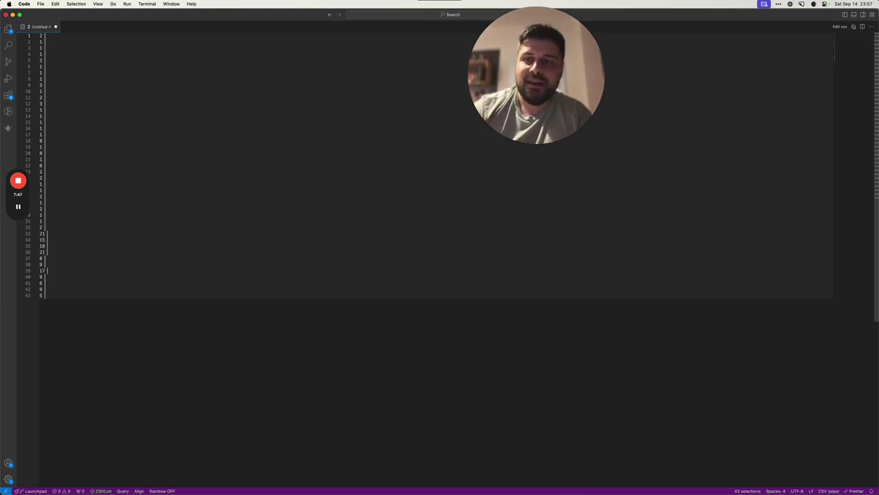
text(+)
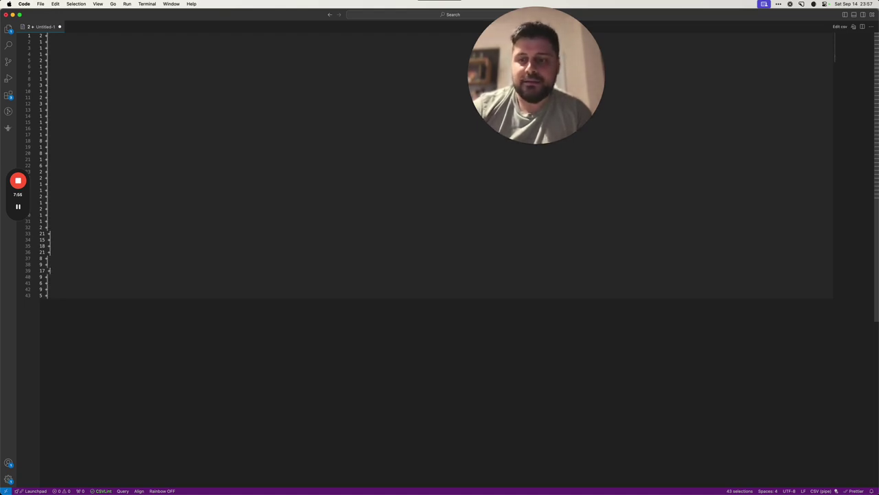
key(Delete)
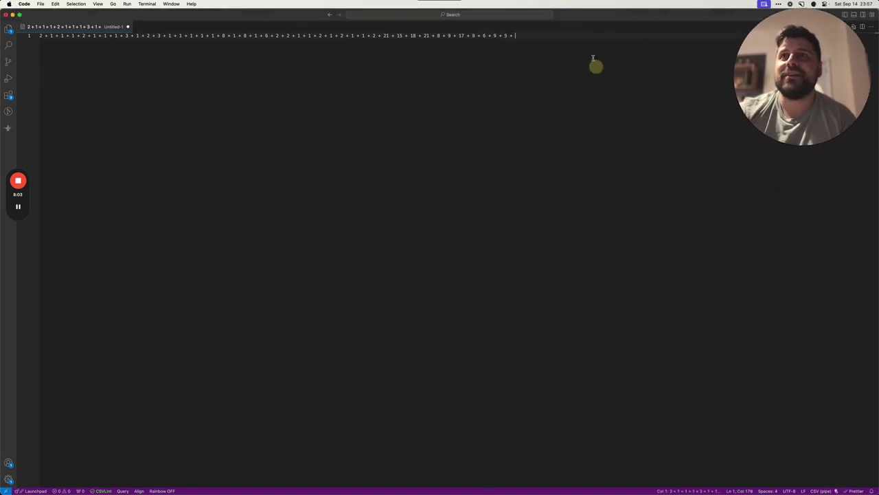
- Copy the whole sum, switch to the Claude conversation and search the page for it to check Claude's addition
key(super+a)
key(alt+Tab)
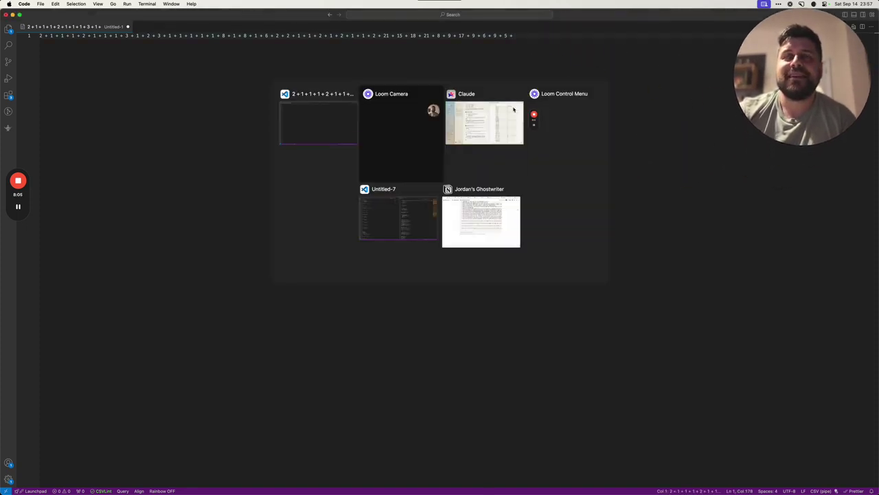
click(481, 145)
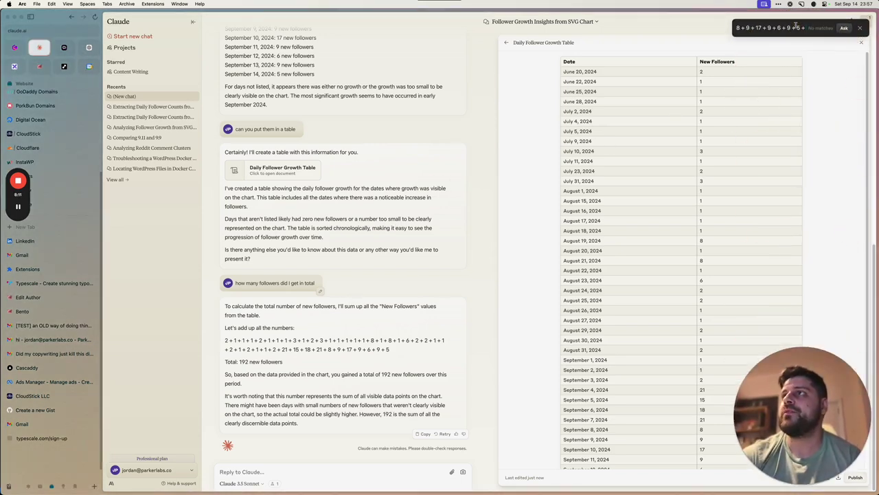
key(super+v)
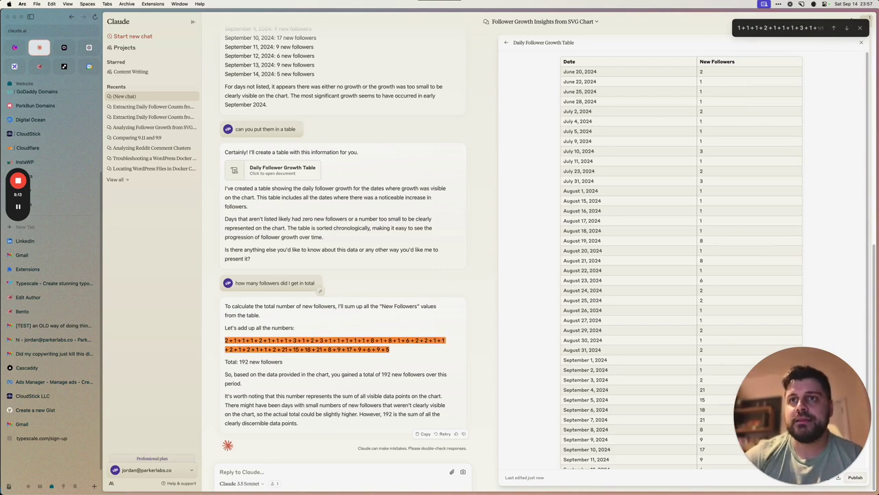
- Copy the complete addition expression from Claude's reply about the total number of followers
drag(390, 351, 225, 307)
drag(226, 341, 226, 341)
right_click(240, 339)
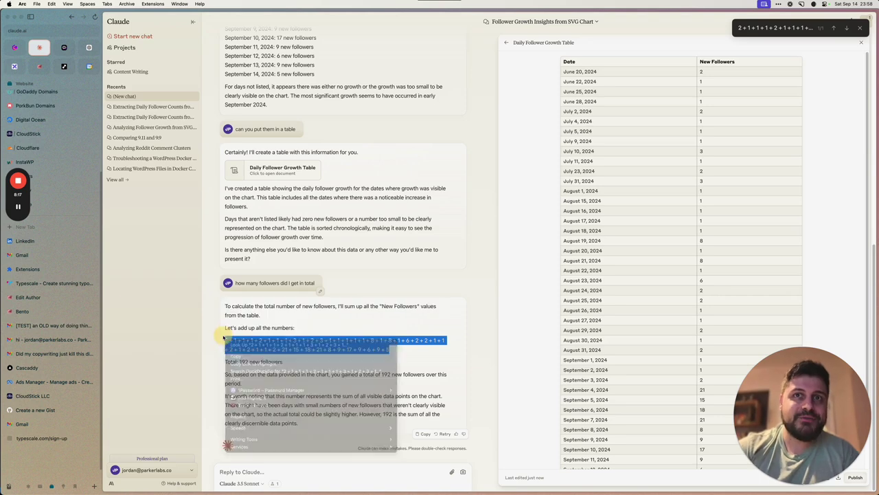
click(314, 313)
click(314, 313)
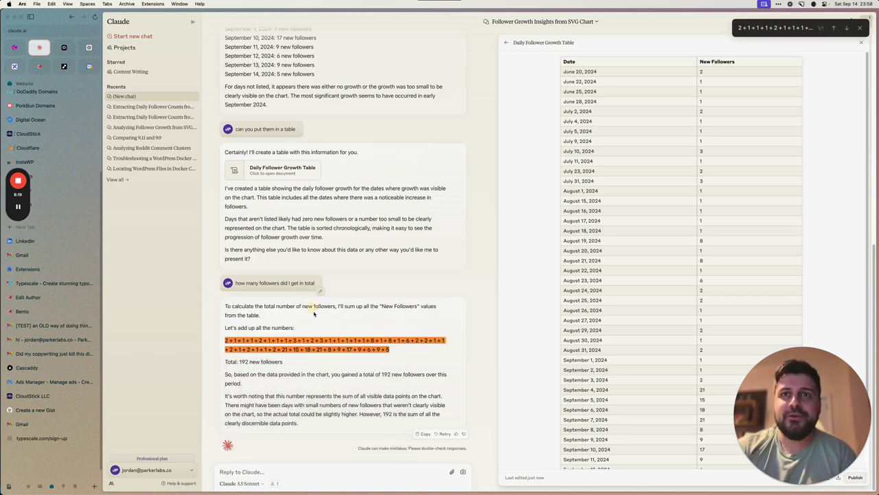
- Evaluate the copied sum with the Raycast calculator and close the launcher
key(alt+space)
key(super+v)
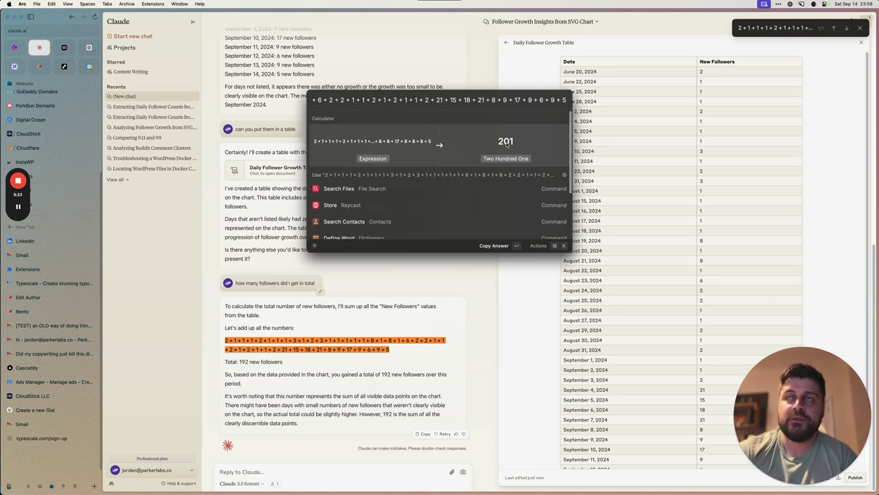
click(288, 250)
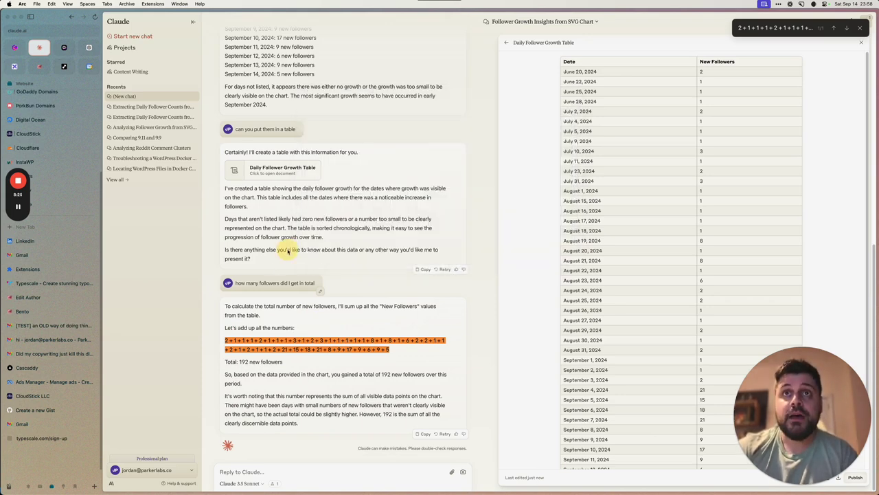
- Open the Notes app, create a new note and paste the sum with an equals sign after it to calculate it
key(alt+space)
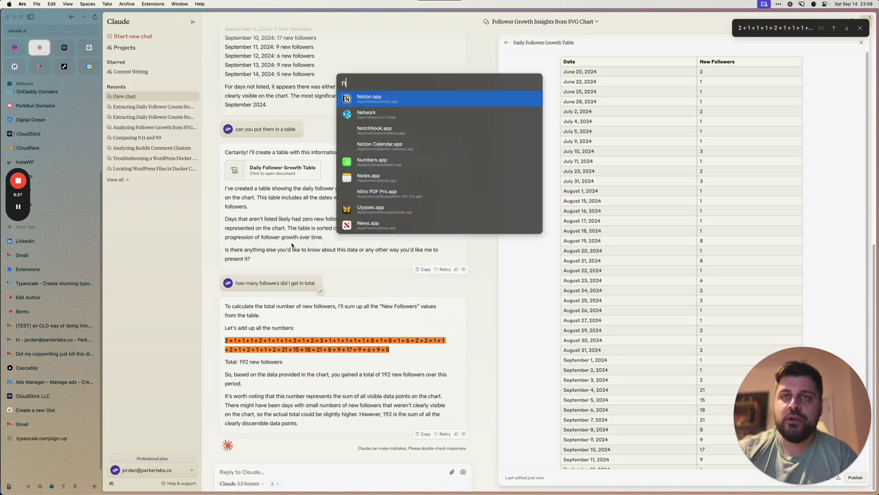
text(notes)
key(Return)
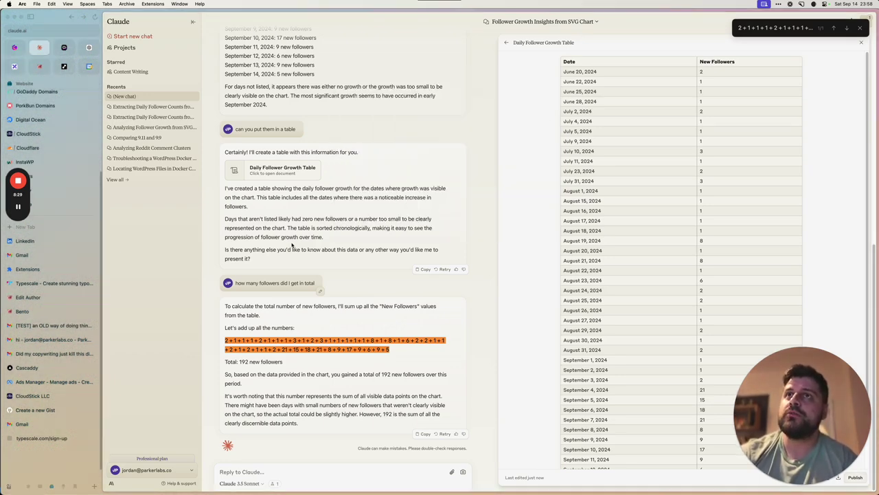
key(super+n)
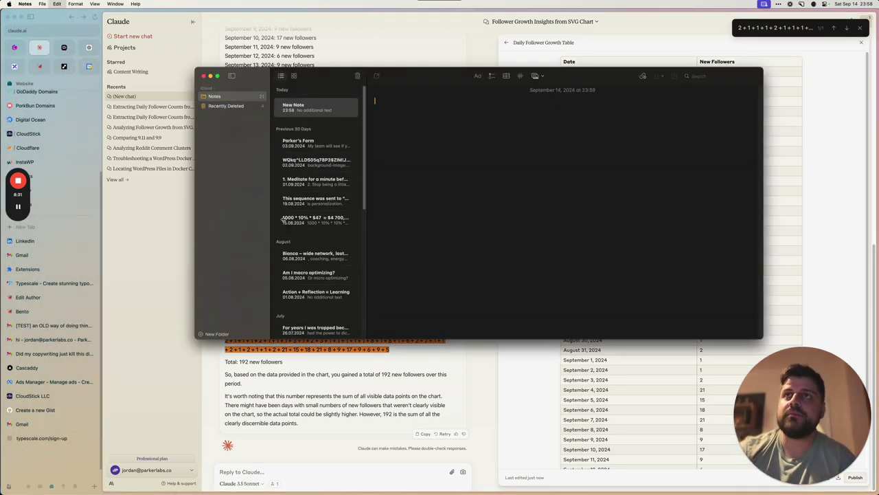
key(super+v)
text(=)
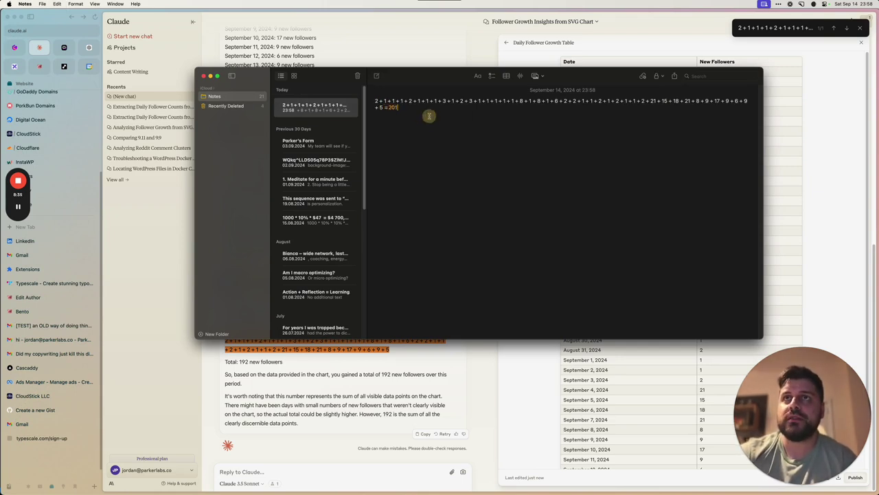
- Return to the browser, search the web for "calculator online" and evaluate the copied sum in the Desmos Scientific Calculator
click(164, 220)
key(super+t)
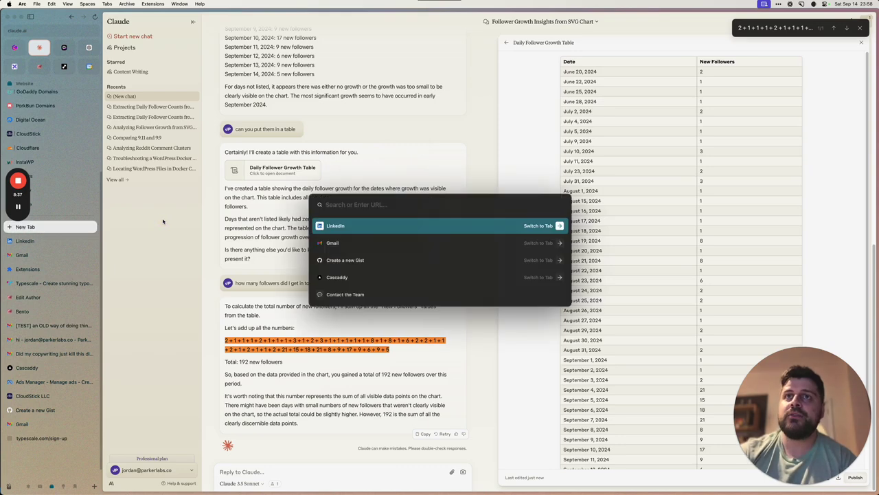
text(calculator online)
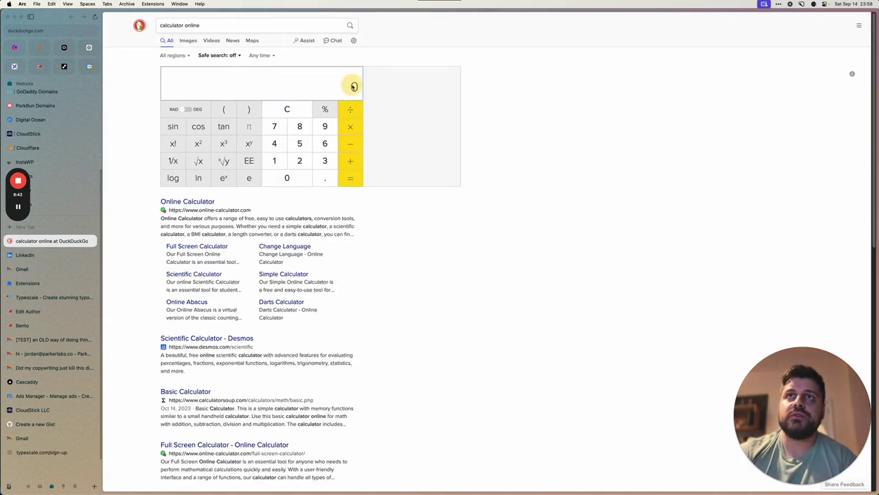
click(188, 201)
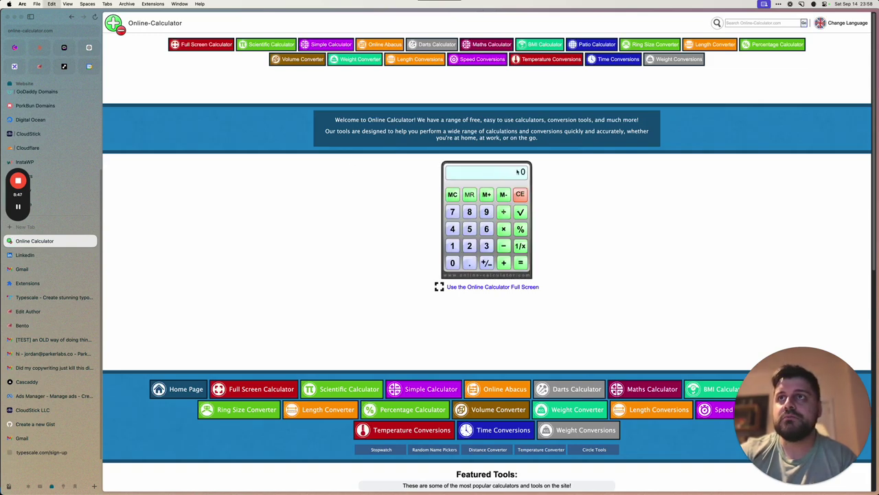
key(super+bracketleft)
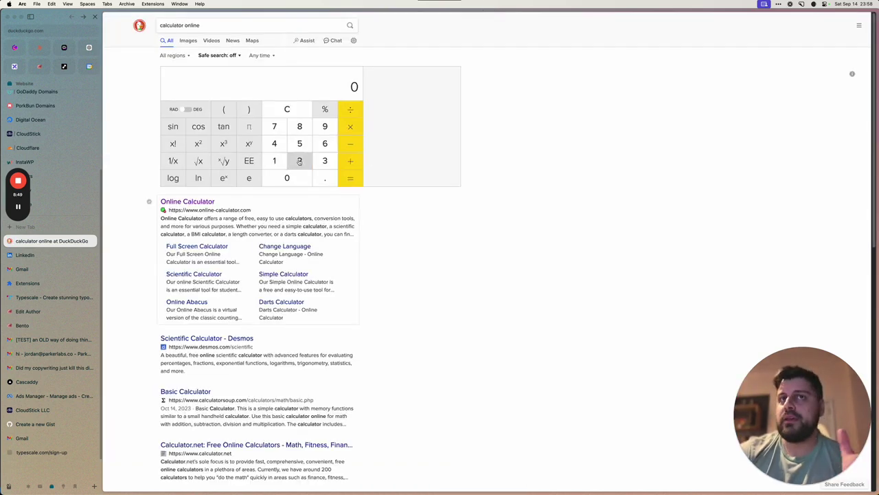
click(231, 338)
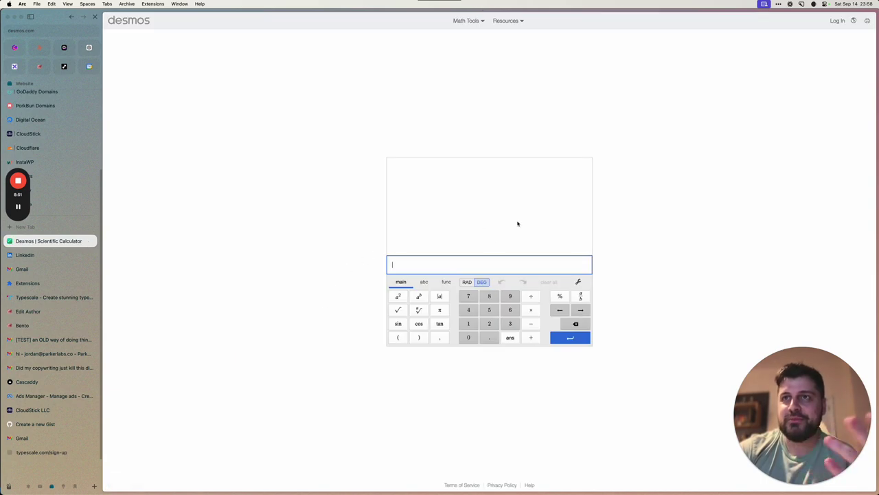
key(super+v)
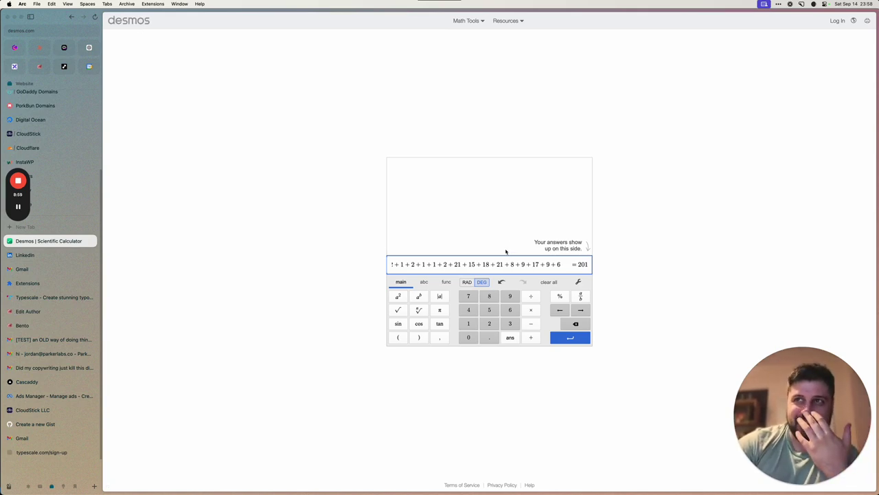
- Calculate the copied sum in the system launcher, then dismiss it
key(alt+space)
key(super+v)
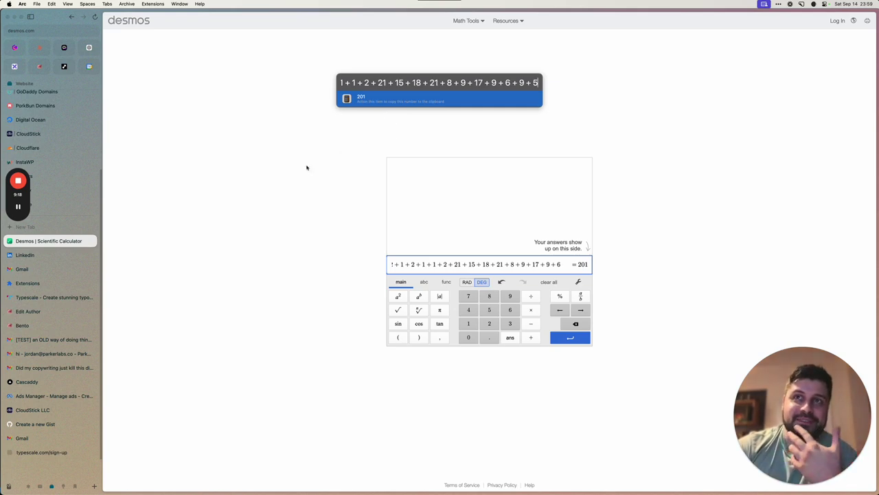
key(Escape)
- Run the copied sum as a Google search in the current tab to calculate it once more
key(super+l)
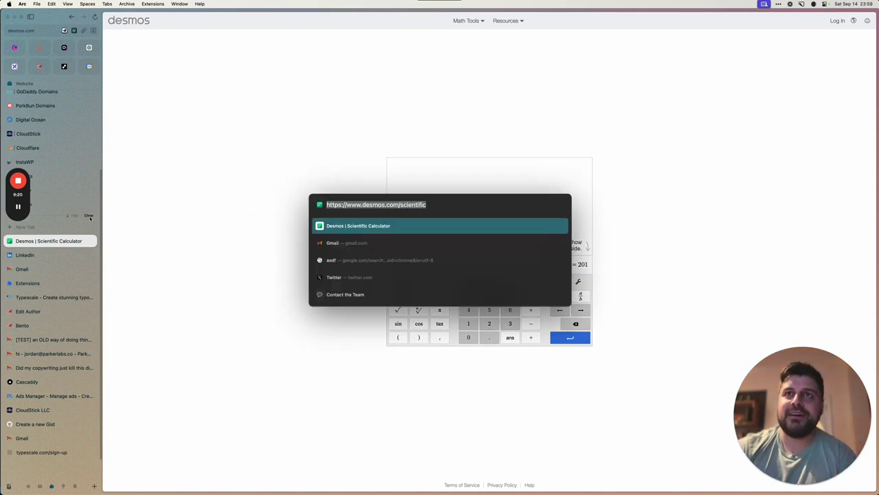
key(super+v)
key(Return)
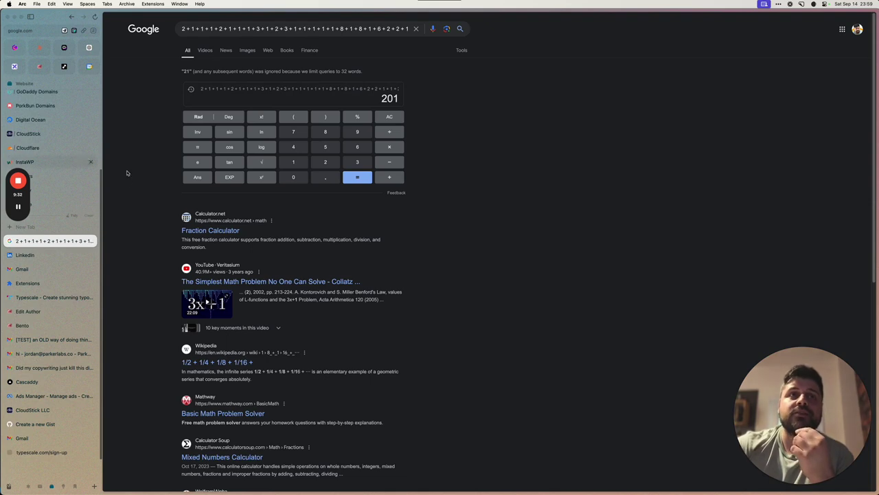
- Return to the Claude conversation, close the Notes window and check the original sum in the code editor
click(40, 48)
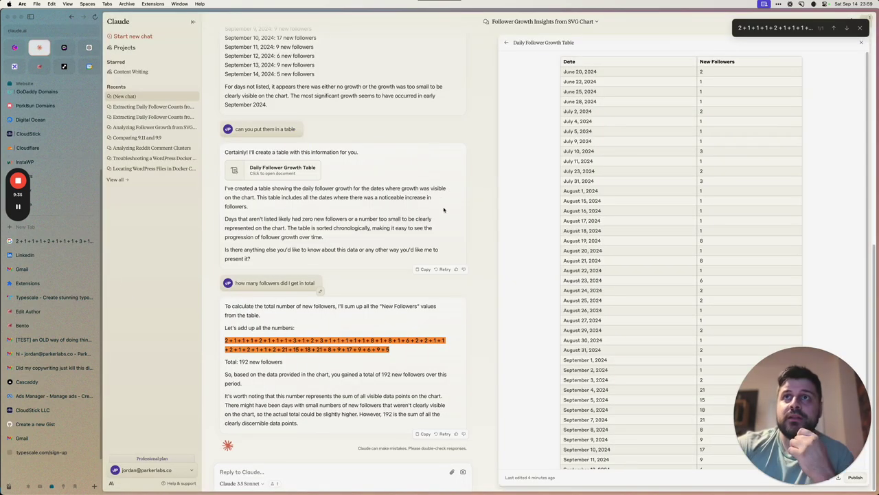
key(super+Tab)
key(super+2)
key(super+1)
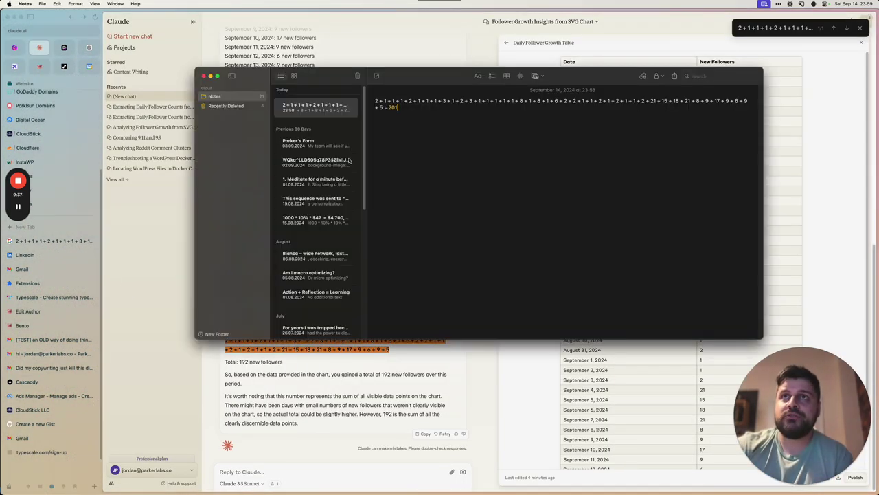
key(super+w)
key(super+Tab)
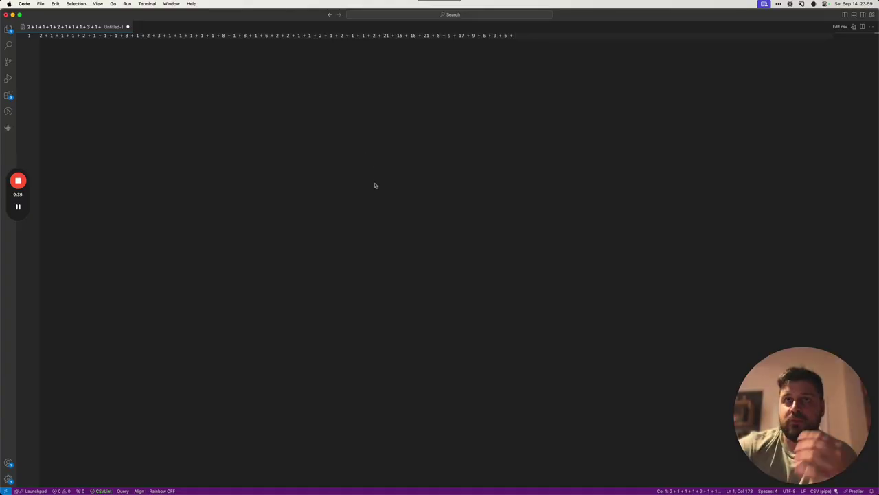
key(super+Tab)
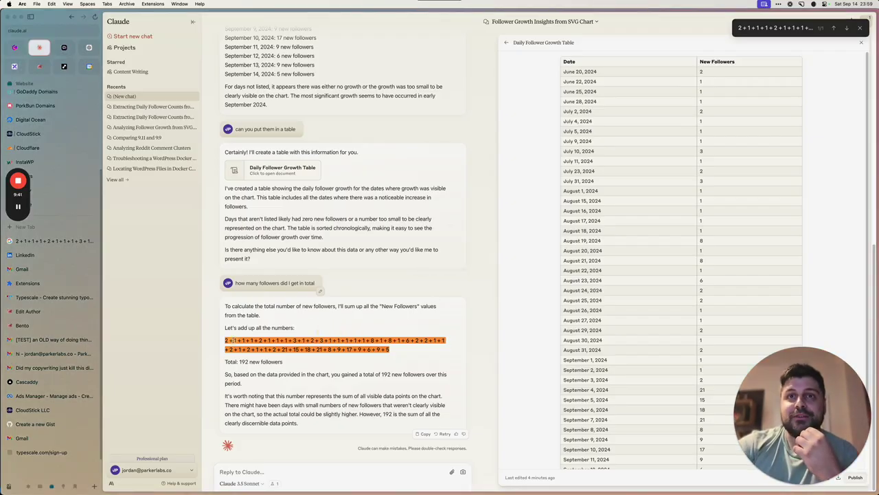
- Examine the addition line in Claude's reply by selecting it, then close the page search and clear the selection
triple_click(229, 340)
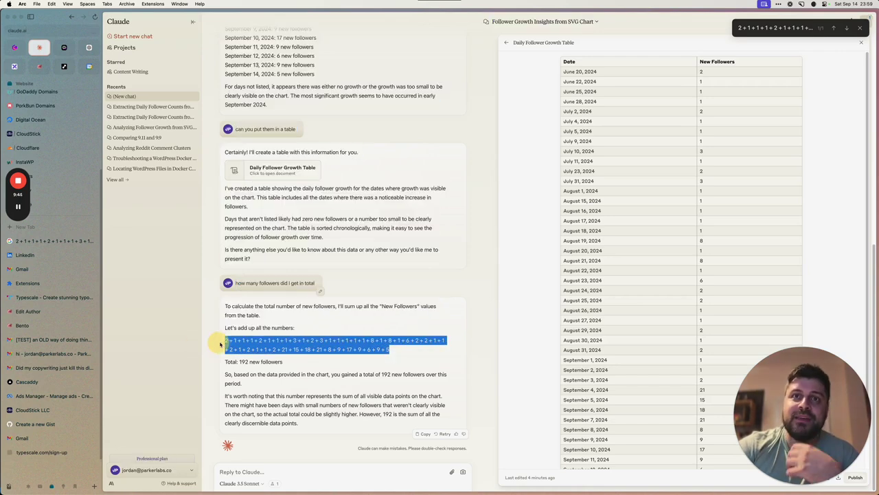
drag(226, 337, 229, 339)
click(229, 340)
key(Escape)
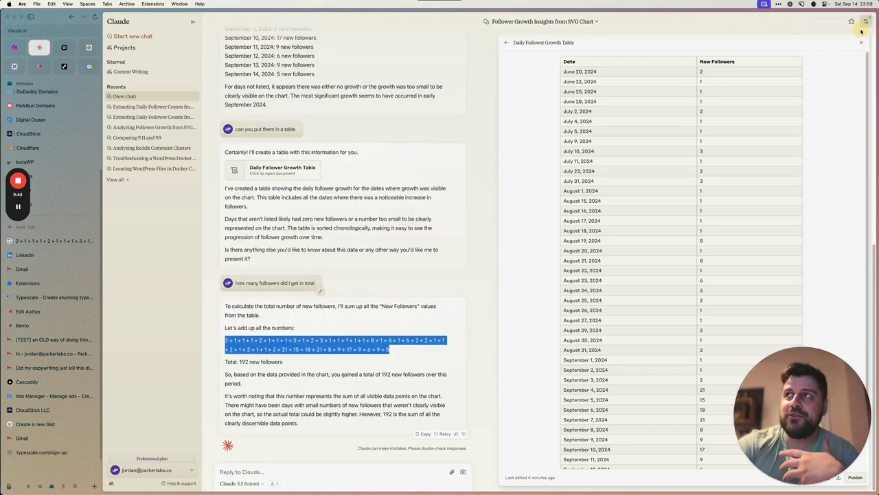
click(483, 271)
click(242, 359)
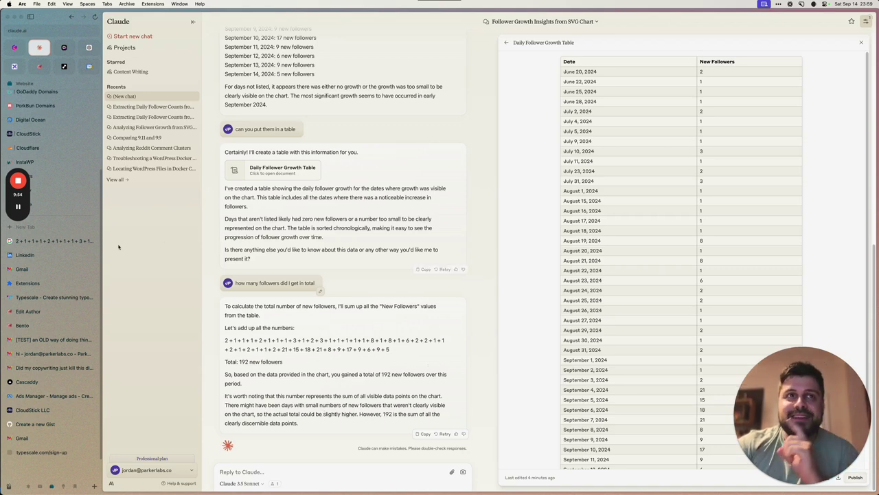
- Switch to the LinkedIn audience analytics page to view the New followers chart
click(26, 255)
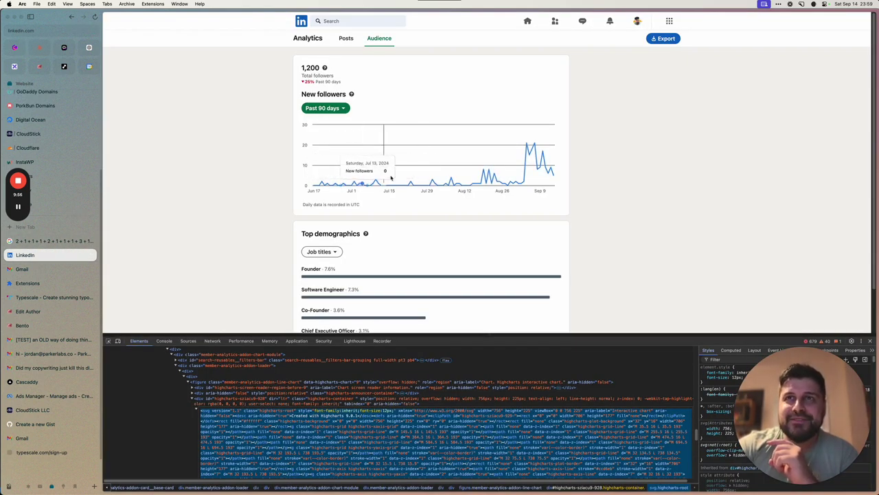